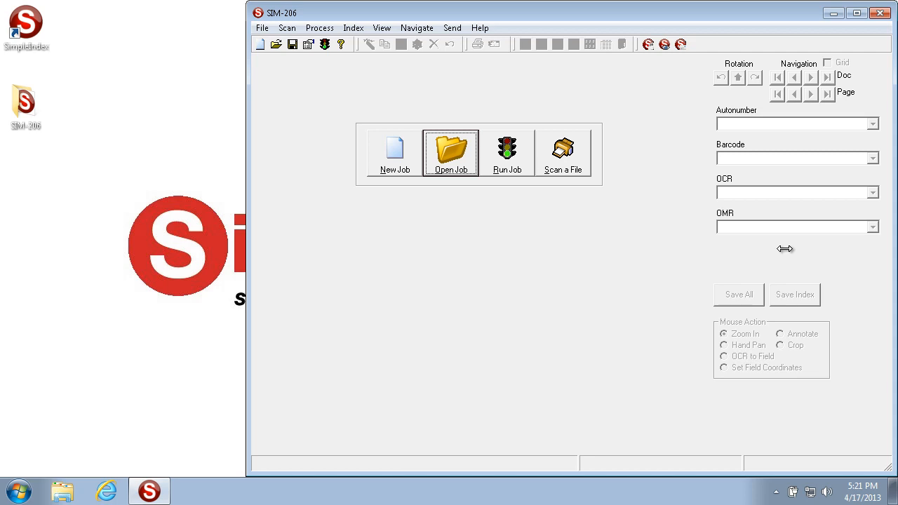
- Open the job options at the index field settings
{"action": "left_click", "coordinate": [308, 44]}
{"action": "left_click", "coordinate": [425, 109]}
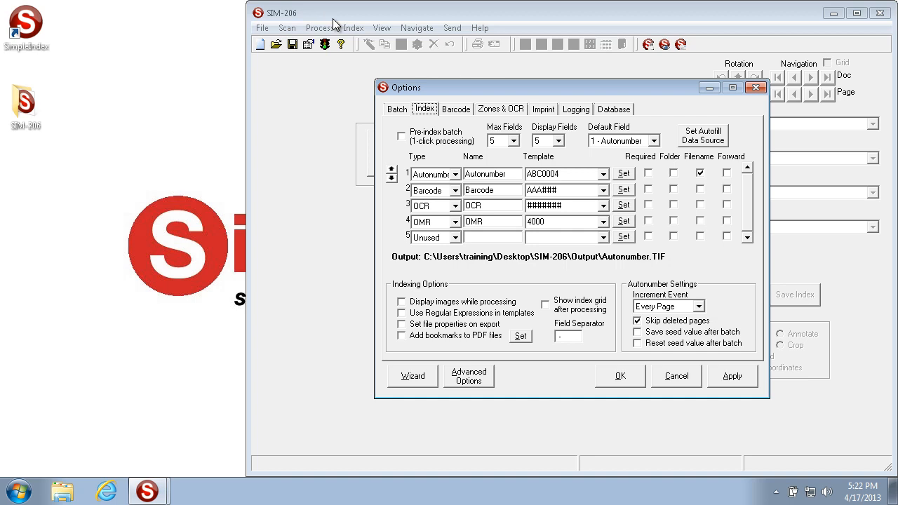
- View Sample Page - 0001 and the blank sample pages in the SIM-206 Input folder, and close the folder
{"action": "double_click", "coordinate": [25, 106]}
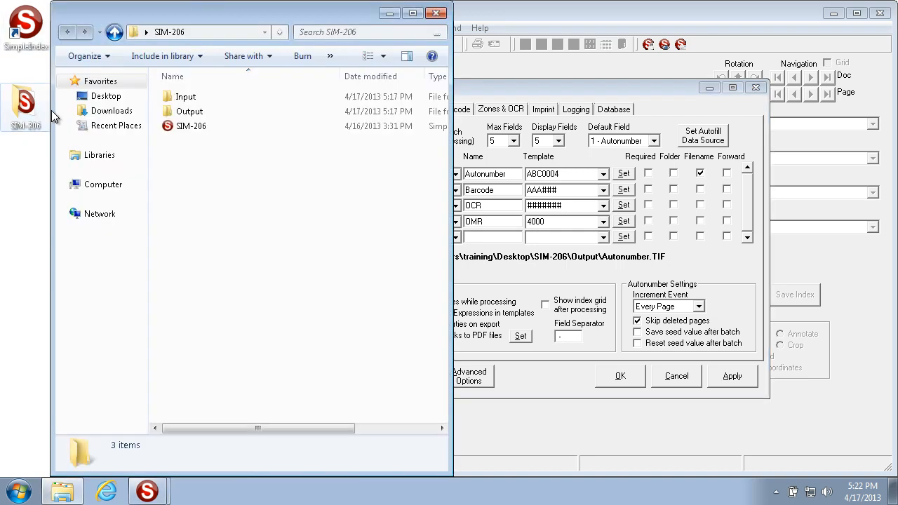
{"action": "double_click", "coordinate": [180, 100]}
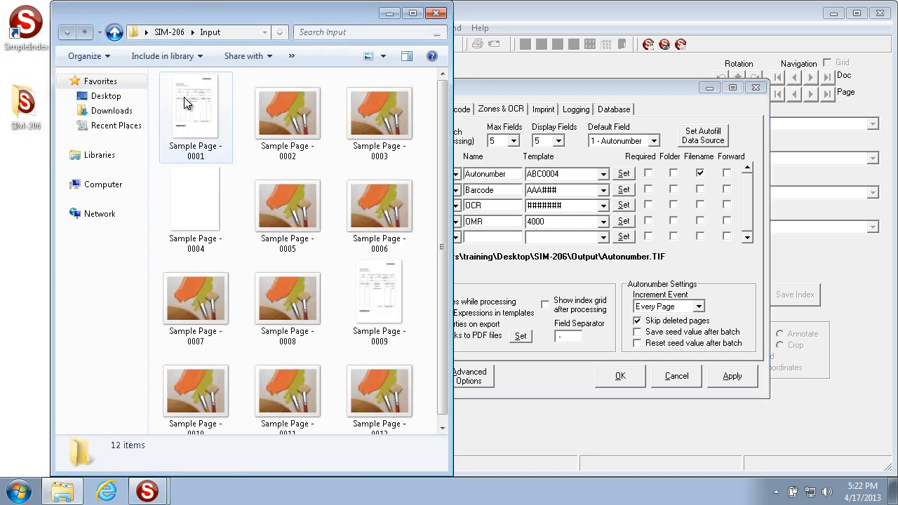
{"action": "double_click", "coordinate": [184, 97]}
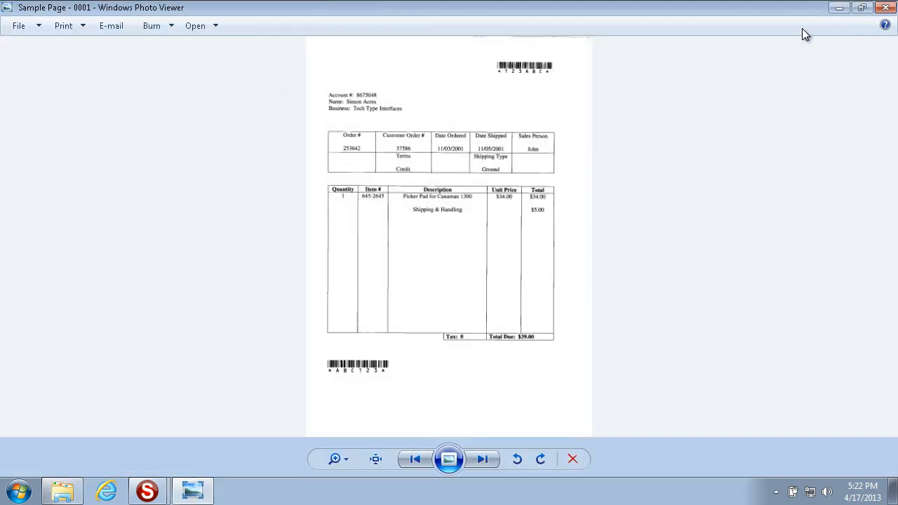
{"action": "left_click", "coordinate": [887, 7]}
{"action": "left_click", "coordinate": [213, 193]}
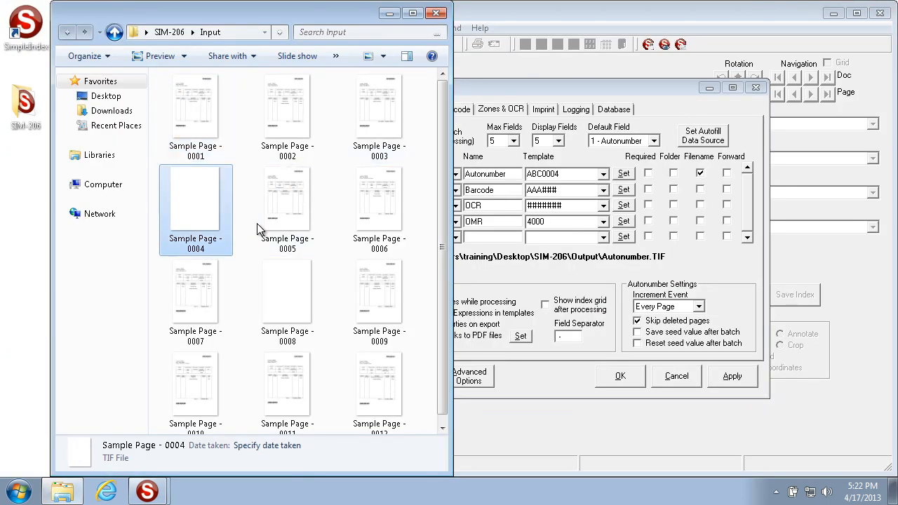
{"action": "left_click", "coordinate": [281, 281]}
{"action": "left_click", "coordinate": [436, 14]}
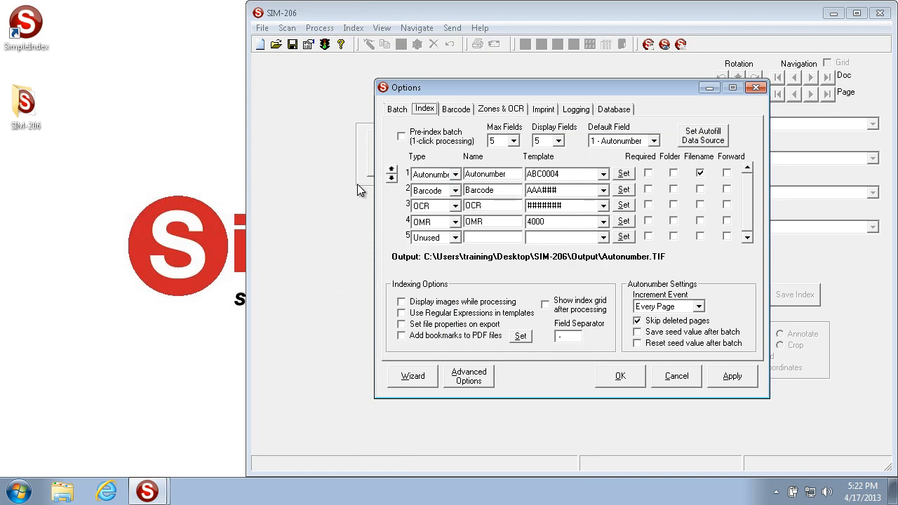
- Examine the available field types and the display name of the first index field, Autonumber
{"action": "left_click", "coordinate": [454, 176]}
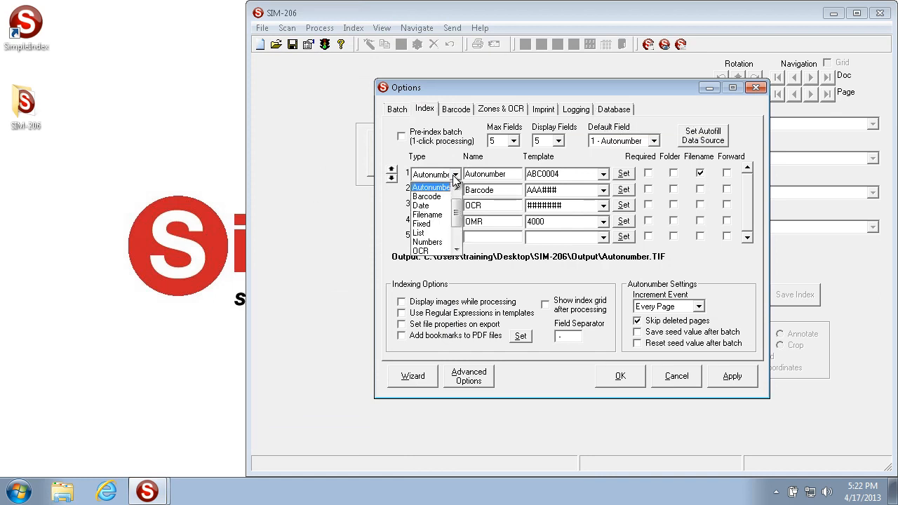
{"action": "left_click", "coordinate": [453, 177]}
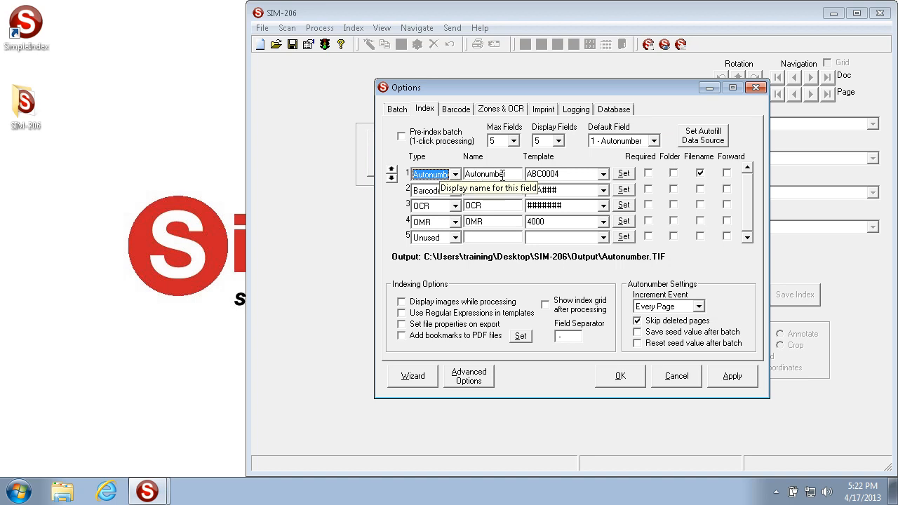
{"action": "key", "text": "Tab"}
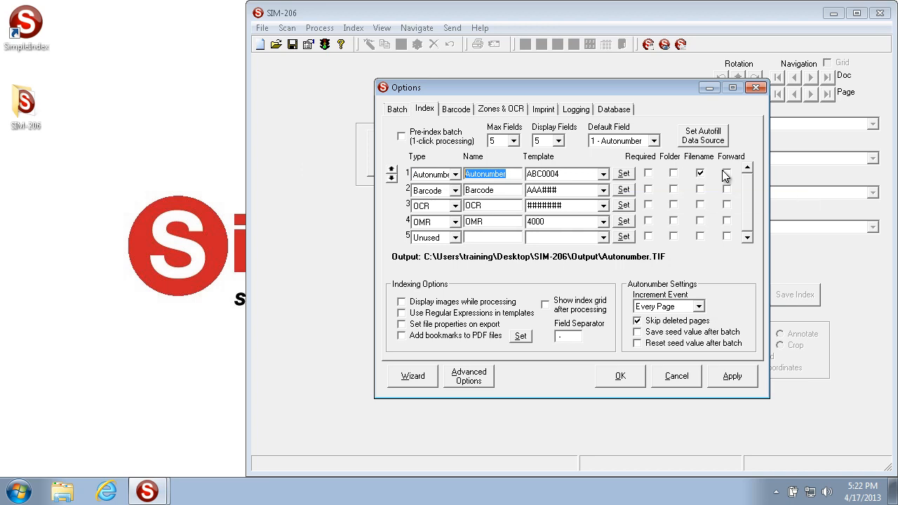
- Set the Autonumber field's template to ABC00001, a text prefix followed by a five-digit starting number
{"action": "left_click", "coordinate": [569, 175]}
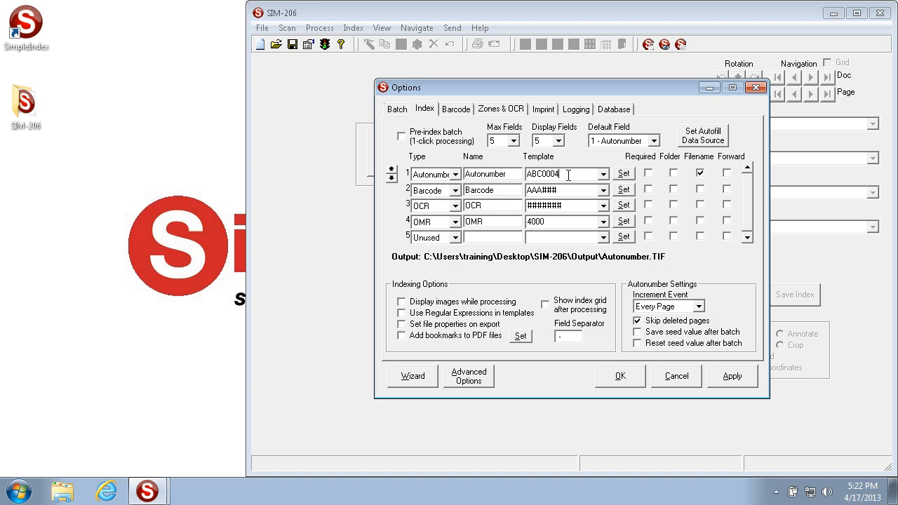
{"action": "double_click", "coordinate": [568, 175]}
{"action": "type", "text": "1"}
{"action": "type", "text": "0000"}
{"action": "left_click_drag", "start_coordinate": [541, 174], "coordinate": [576, 177]}
{"action": "type", "text": "10"}
{"action": "left_click_drag", "start_coordinate": [548, 174], "coordinate": [534, 174]}
{"action": "type", "text": "1000"}
{"action": "key", "text": "BackSpace"}
{"action": "key", "text": "BackSpace"}
{"action": "key", "text": "BackSpace"}
{"action": "key", "text": "BackSpace"}
{"action": "type", "text": "001"}
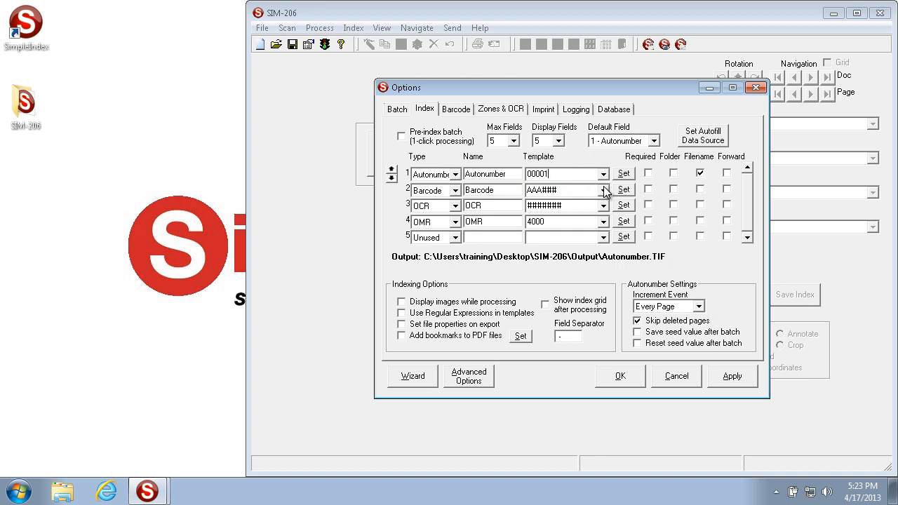
{"action": "left_click", "coordinate": [527, 174]}
{"action": "type", "text": "ABC"}
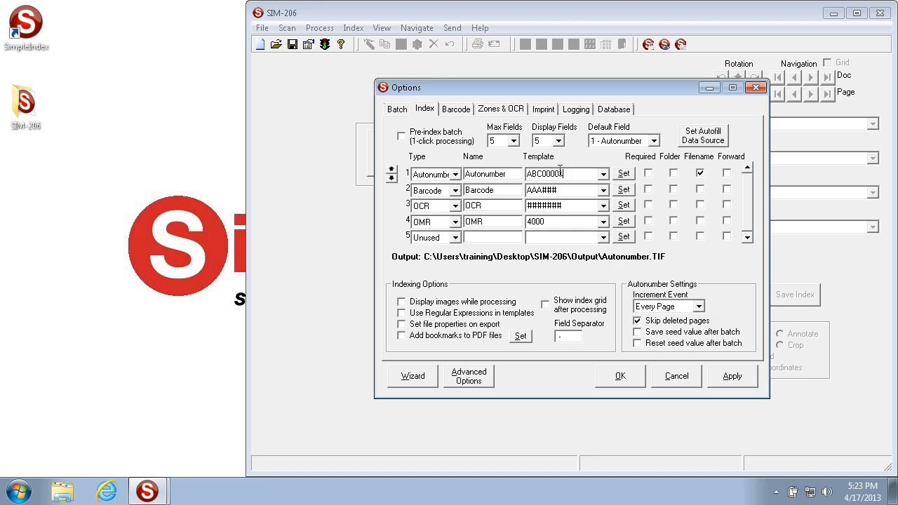
- Try WhateverIWant as the text prefix of the Autonumber template, and restore the ABC prefix
{"action": "left_click_drag", "start_coordinate": [543, 174], "coordinate": [429, 160]}
{"action": "type", "text": "Whatever"}
{"action": "type", "text": " I w"}
{"action": "key", "text": "BackSpace"}
{"action": "key", "text": "BackSpace"}
{"action": "type", "text": "Want"}
{"action": "left_click_drag", "start_coordinate": [582, 174], "coordinate": [597, 176]}
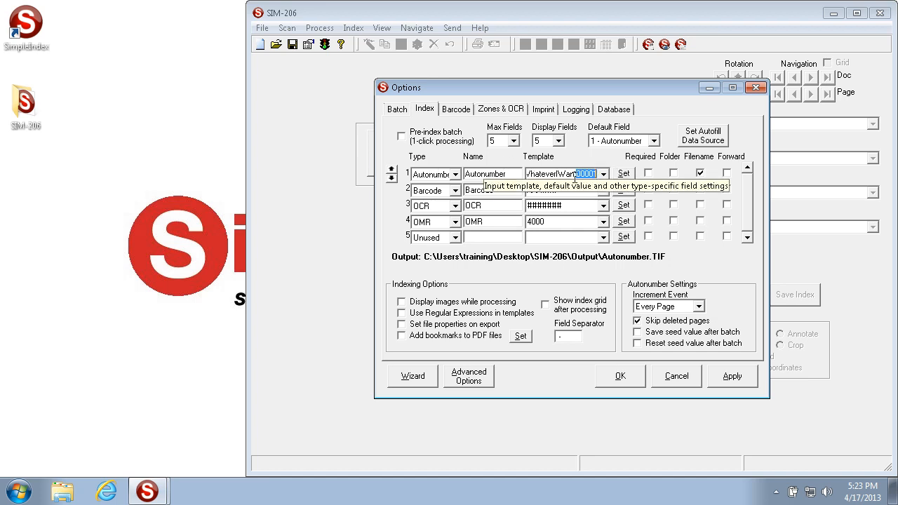
{"action": "left_click_drag", "start_coordinate": [574, 174], "coordinate": [477, 174]}
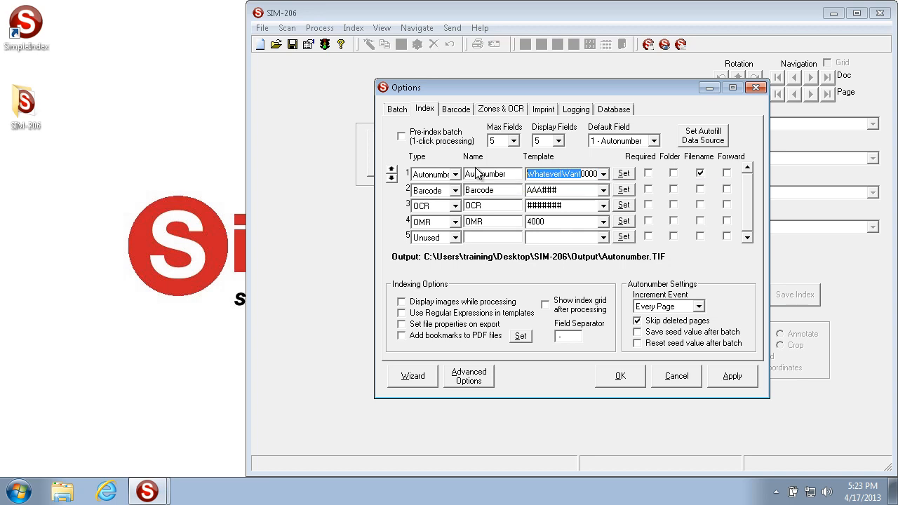
{"action": "type", "text": "ABC00001"}
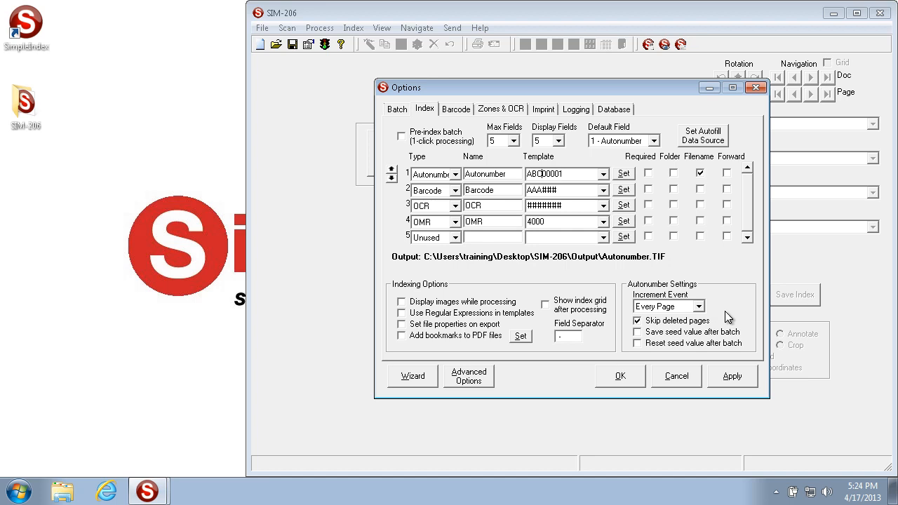
- Examine the increment events available for autonumbering, keeping Every Page
{"action": "left_click", "coordinate": [699, 308]}
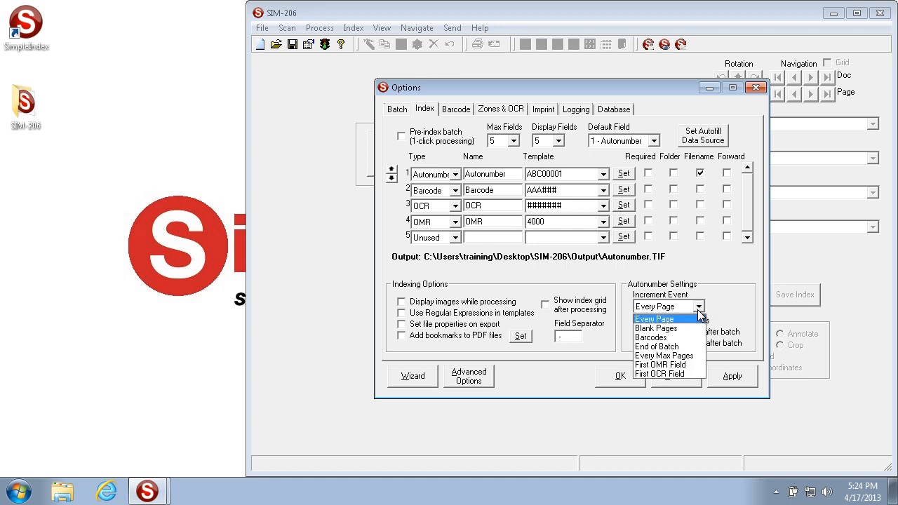
{"action": "left_click", "coordinate": [699, 309]}
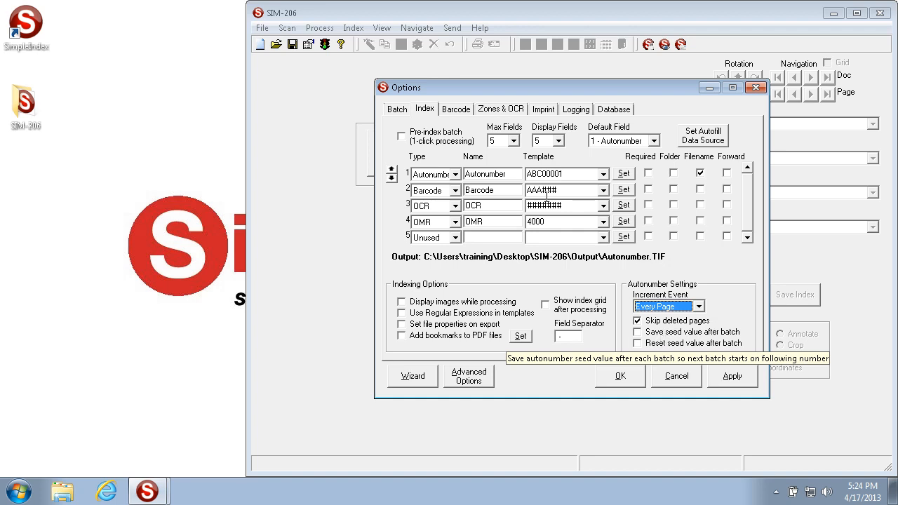
- Try saving the autonumber seed value after the batch, and turn that option off again
{"action": "left_click_drag", "start_coordinate": [573, 173], "coordinate": [343, 172]}
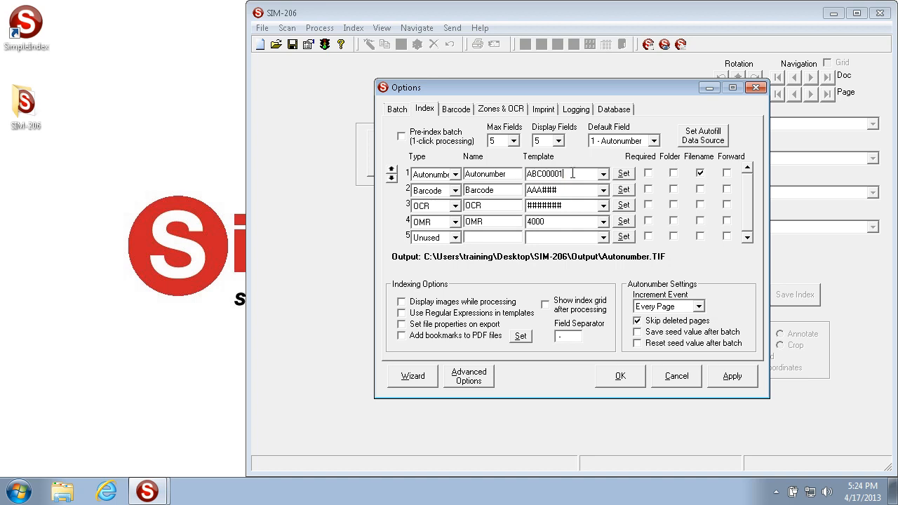
{"action": "left_click", "coordinate": [649, 335]}
{"action": "left_click", "coordinate": [581, 176]}
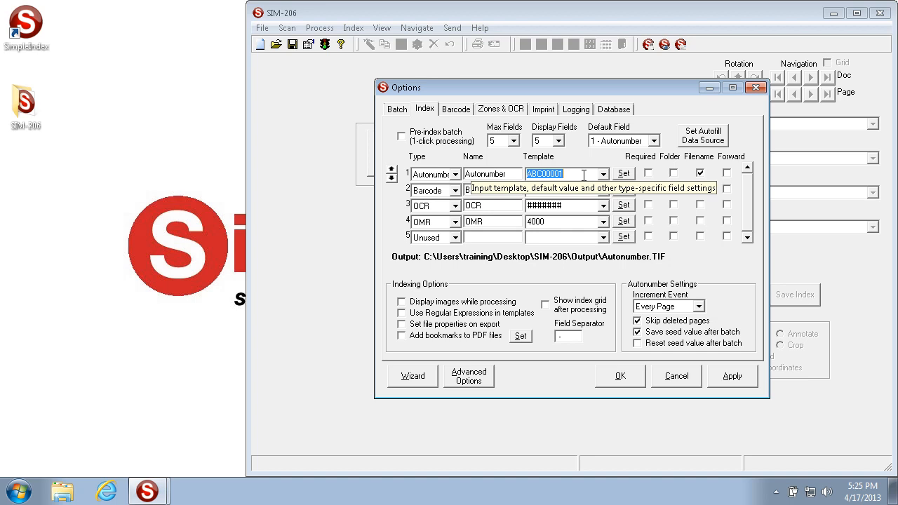
{"action": "left_click", "coordinate": [646, 333]}
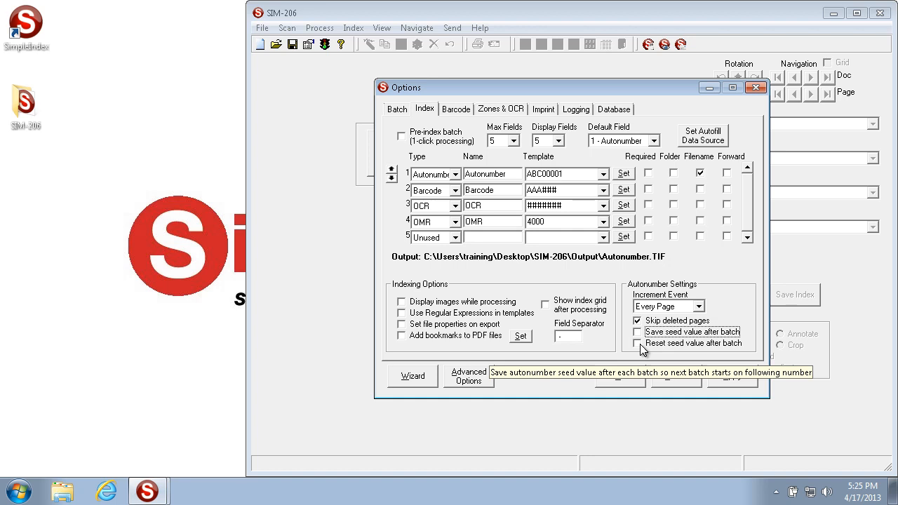
- Recheck the Autonumber template and the increment event choices, leaving Every Page selected
{"action": "left_click", "coordinate": [576, 174]}
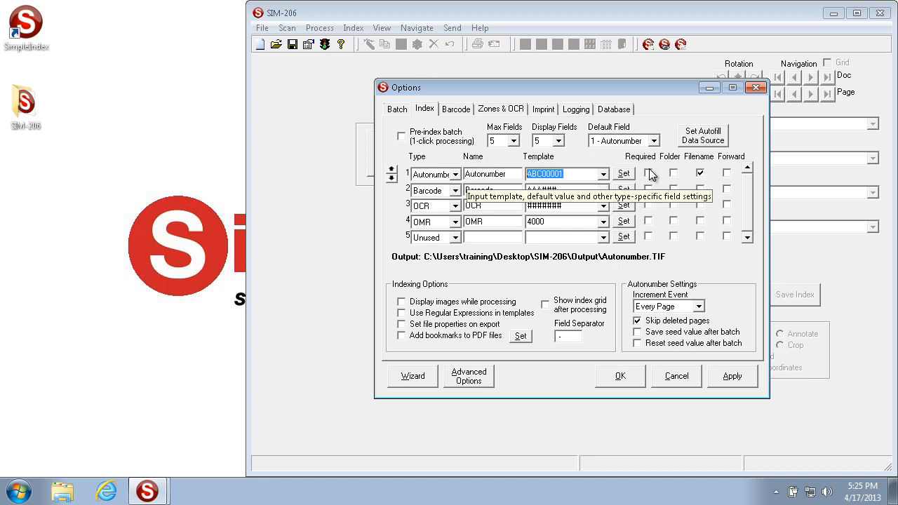
{"action": "left_click", "coordinate": [699, 307]}
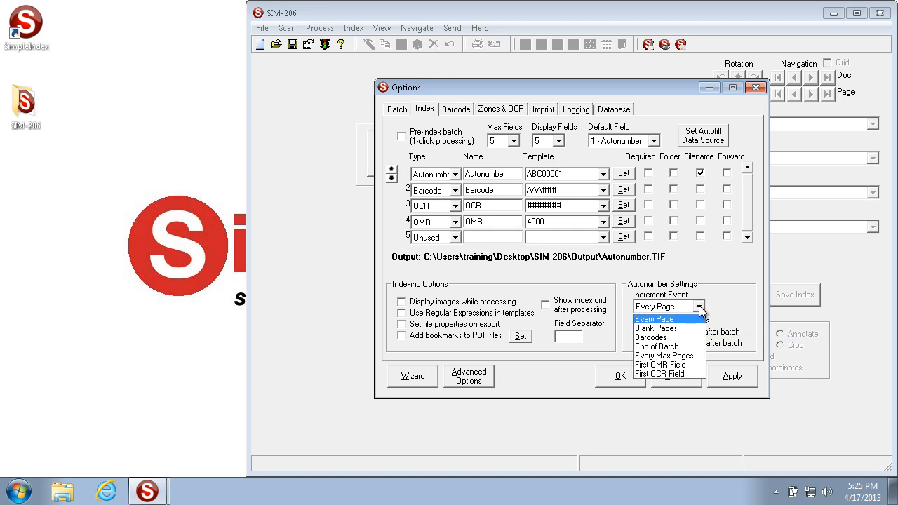
{"action": "left_click", "coordinate": [700, 310]}
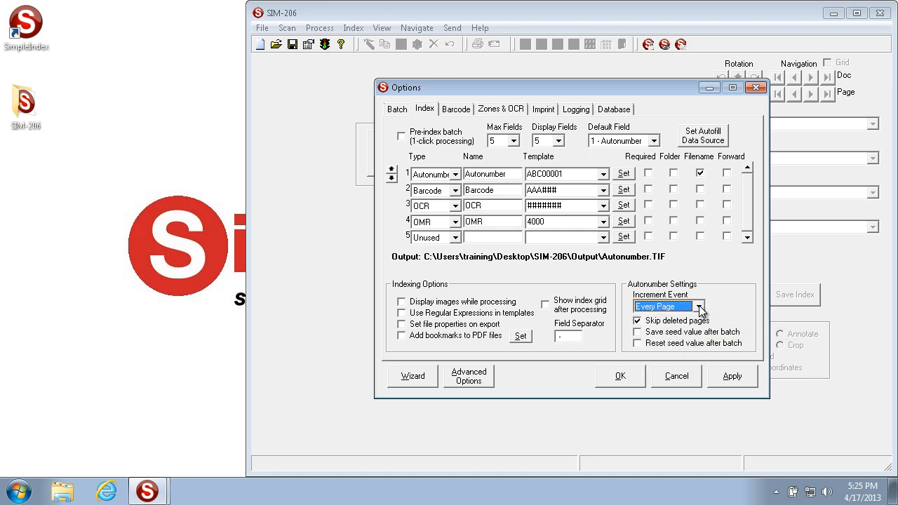
- Set the batch's minimum file size for blank pages to 2500 (200dpi)
{"action": "left_click", "coordinate": [397, 109]}
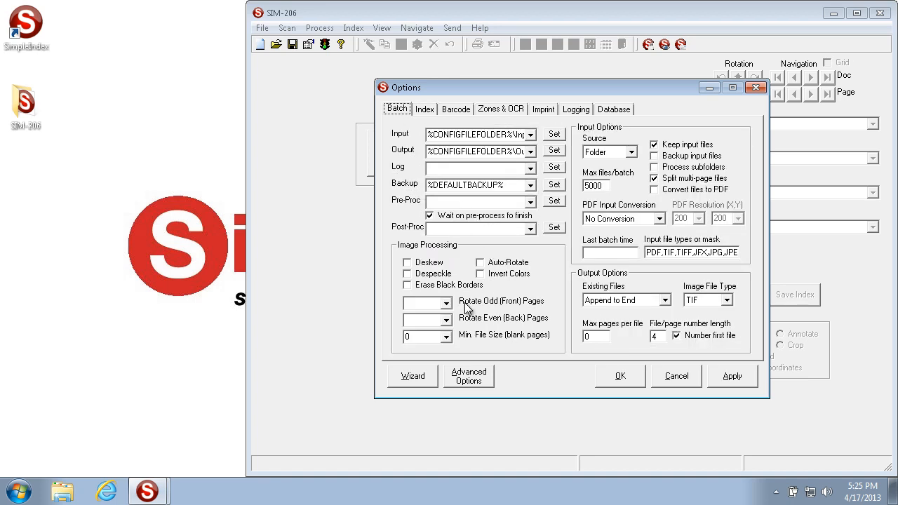
{"action": "left_click", "coordinate": [447, 337]}
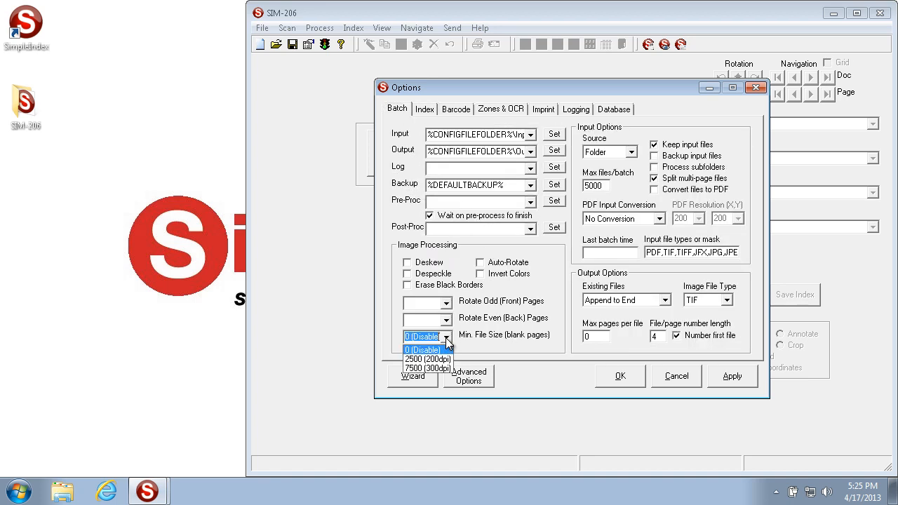
{"action": "left_click", "coordinate": [428, 359]}
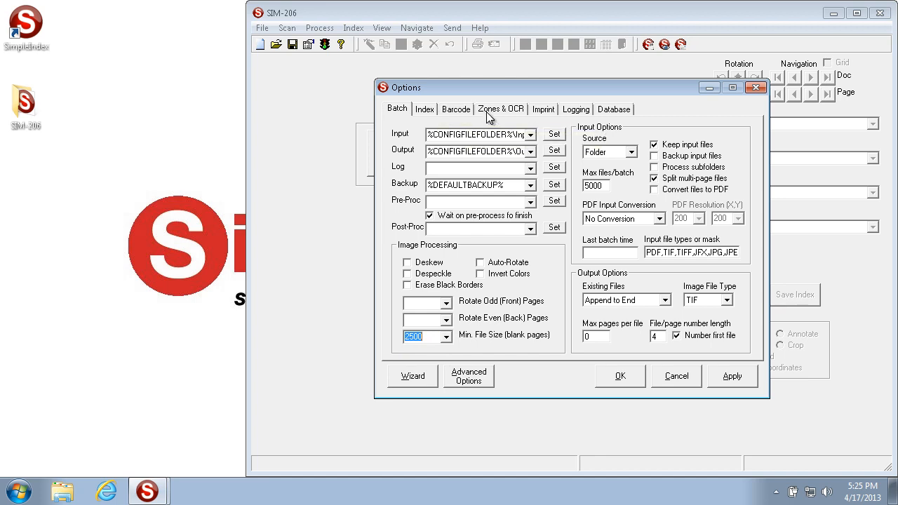
- Check the Autonumber template in the index settings, then apply the job options and close them
{"action": "left_click", "coordinate": [421, 108]}
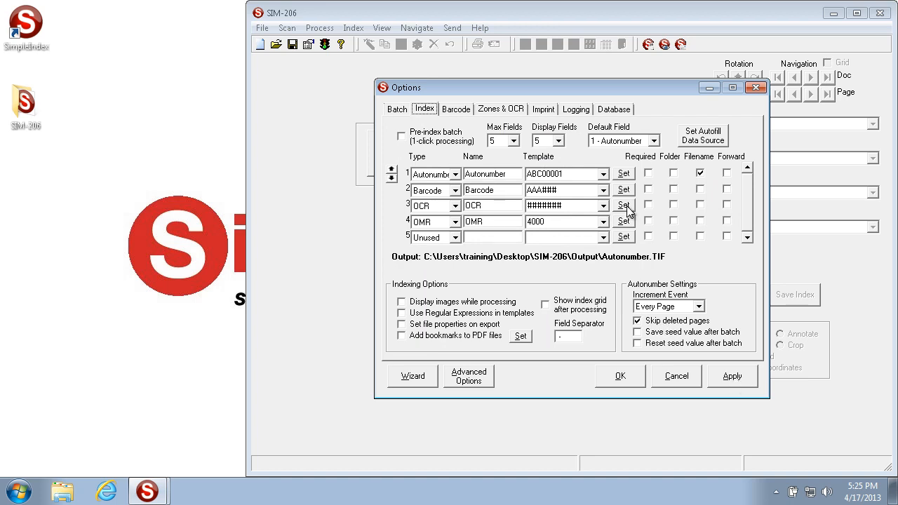
{"action": "double_click", "coordinate": [583, 177]}
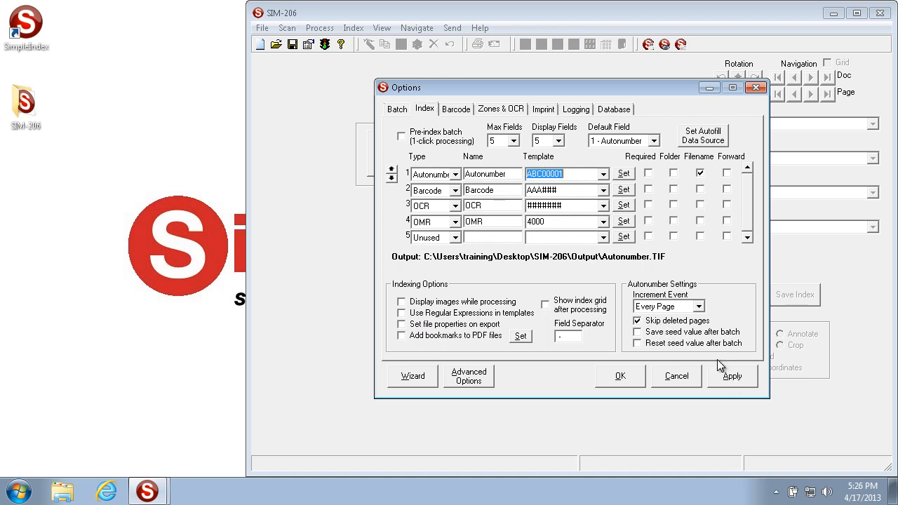
{"action": "left_click", "coordinate": [737, 379]}
{"action": "key", "text": "Return"}
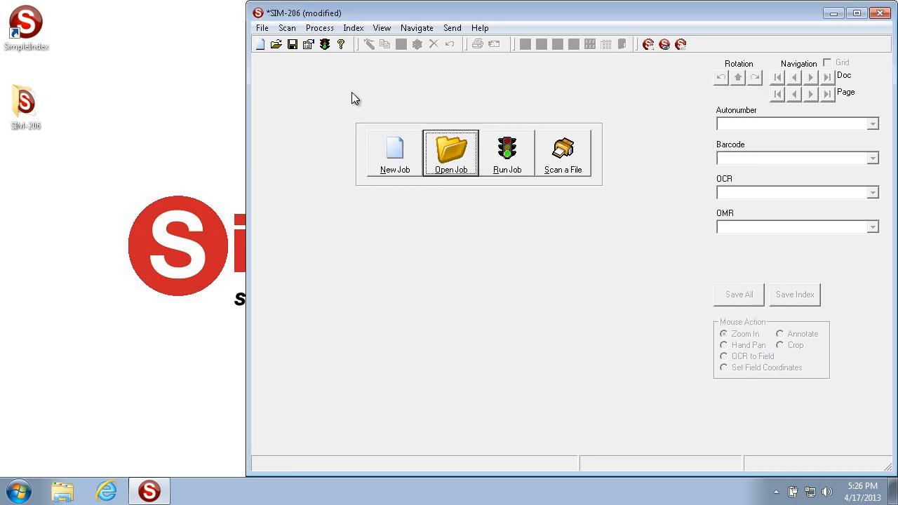
- Run the job and show the index grid to review the autonumbers down to the last row
{"action": "left_click", "coordinate": [511, 151]}
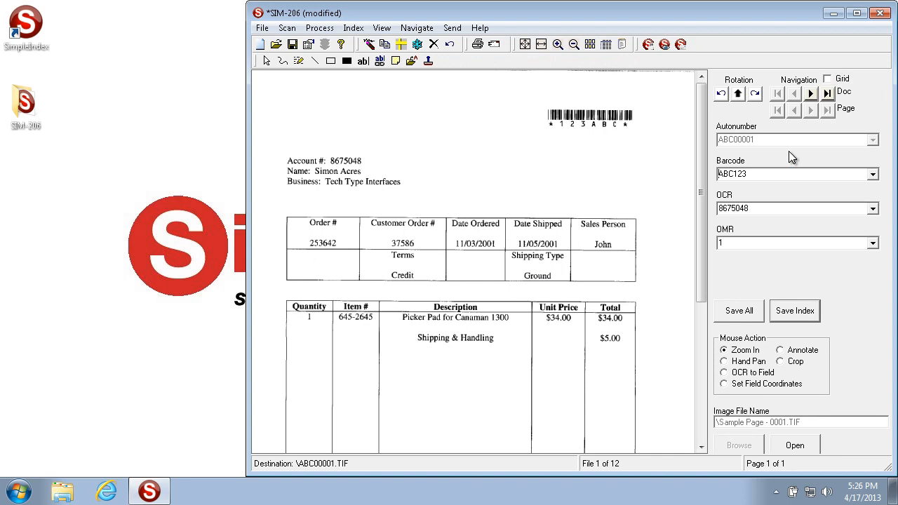
{"action": "left_click", "coordinate": [828, 79]}
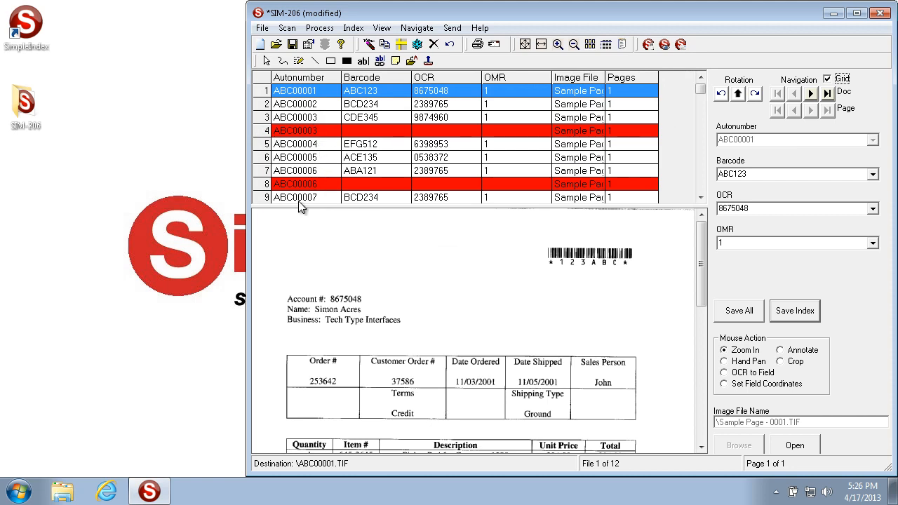
{"action": "left_click", "coordinate": [700, 197]}
{"action": "left_click", "coordinate": [700, 198]}
{"action": "left_click", "coordinate": [701, 198]}
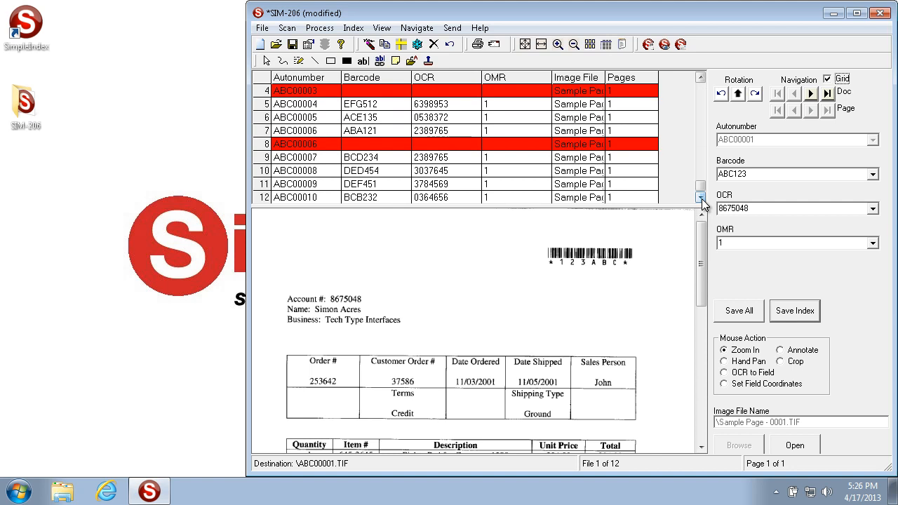
- Save all indexes of the batch with their current values
{"action": "left_click", "coordinate": [730, 314]}
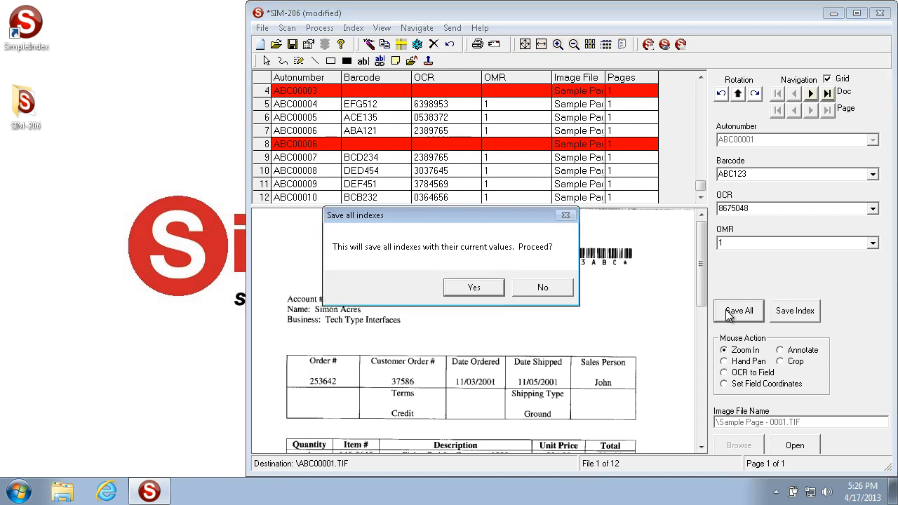
{"action": "left_click", "coordinate": [491, 288]}
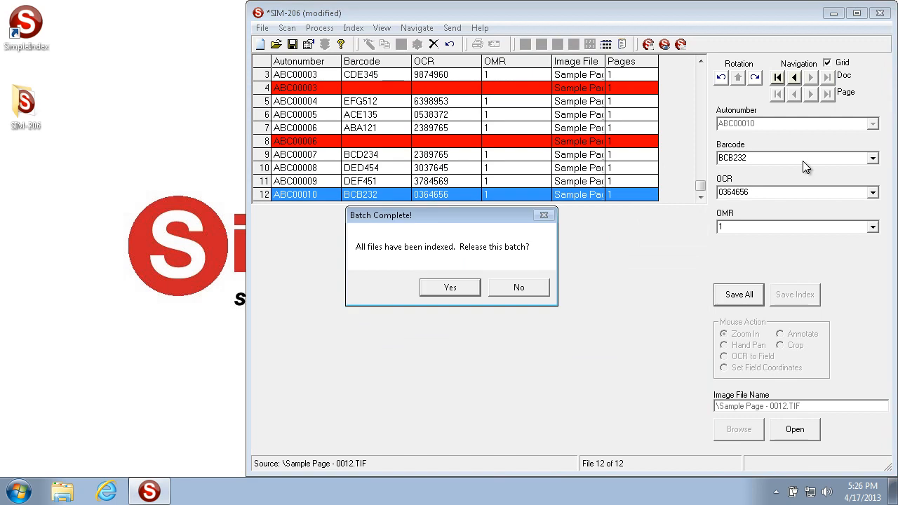
- Release the completed batch, then run the job again and show the index grid to review the autonumbers
{"action": "left_click", "coordinate": [451, 287]}
{"action": "left_click", "coordinate": [517, 176]}
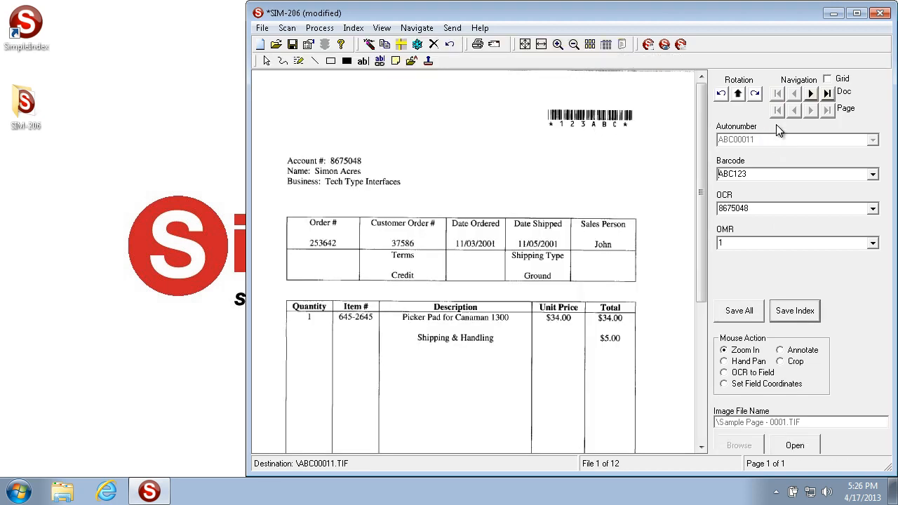
{"action": "left_click", "coordinate": [828, 79]}
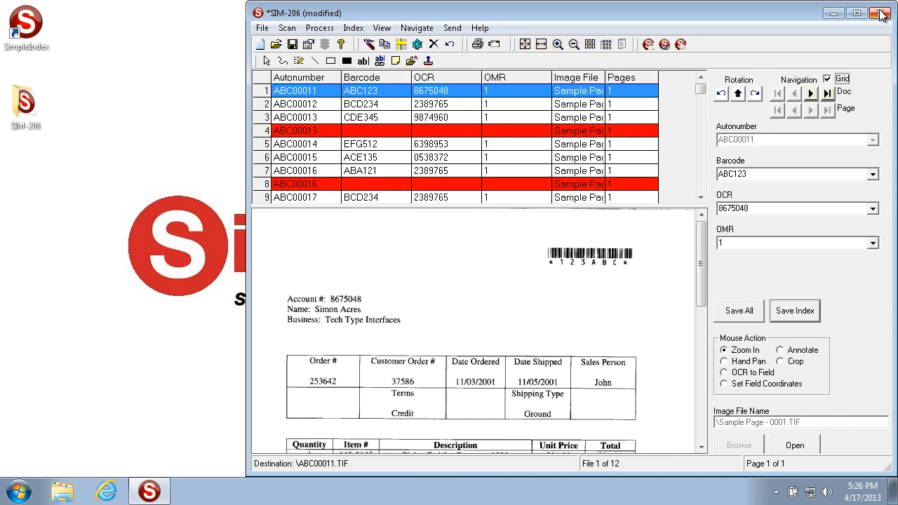
- Save all indexes of the second batch with their current values and release the batch
{"action": "left_click", "coordinate": [740, 310]}
{"action": "left_click", "coordinate": [490, 291]}
{"action": "left_click", "coordinate": [469, 290]}
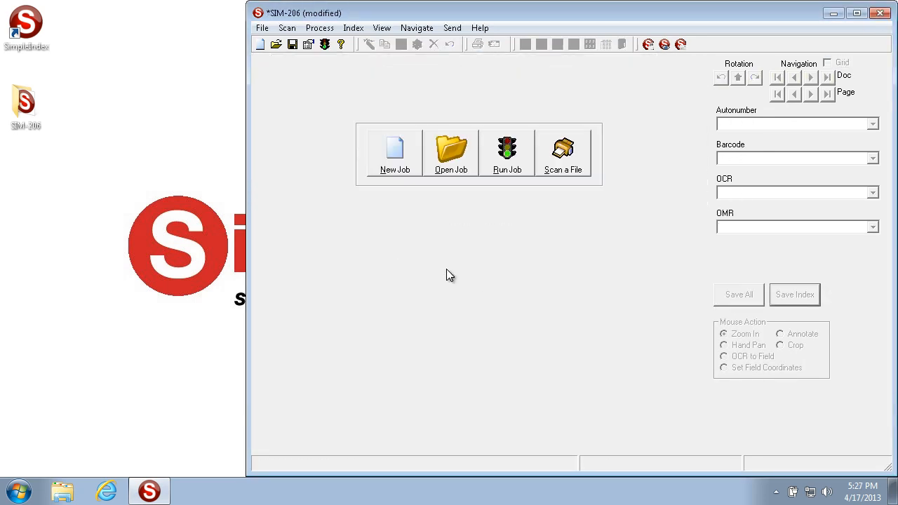
- Enable resetting the autonumber seed value after each batch, apply the options and save the job configuration as SIM-206
{"action": "left_click", "coordinate": [309, 45]}
{"action": "left_click", "coordinate": [429, 110]}
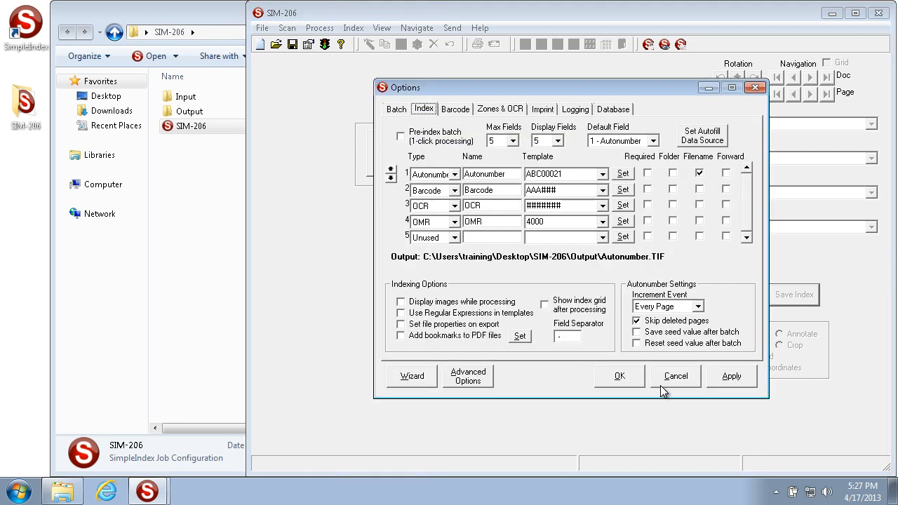
{"action": "left_click", "coordinate": [654, 344]}
{"action": "left_click", "coordinate": [733, 376]}
{"action": "left_click", "coordinate": [615, 378]}
{"action": "left_click", "coordinate": [293, 45]}
{"action": "left_click", "coordinate": [593, 312]}
- Run the job with the seed reset enabled, save all indexes and release the batch
{"action": "left_click", "coordinate": [508, 169]}
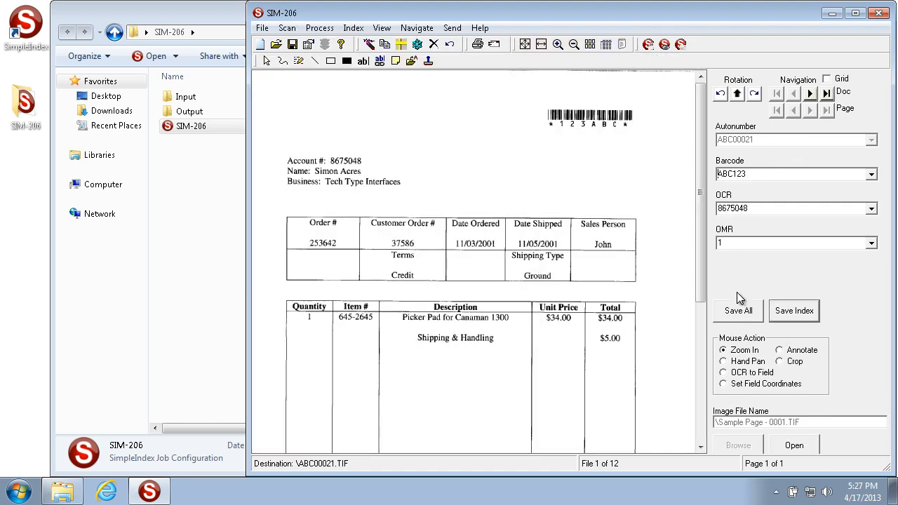
{"action": "left_click", "coordinate": [740, 309]}
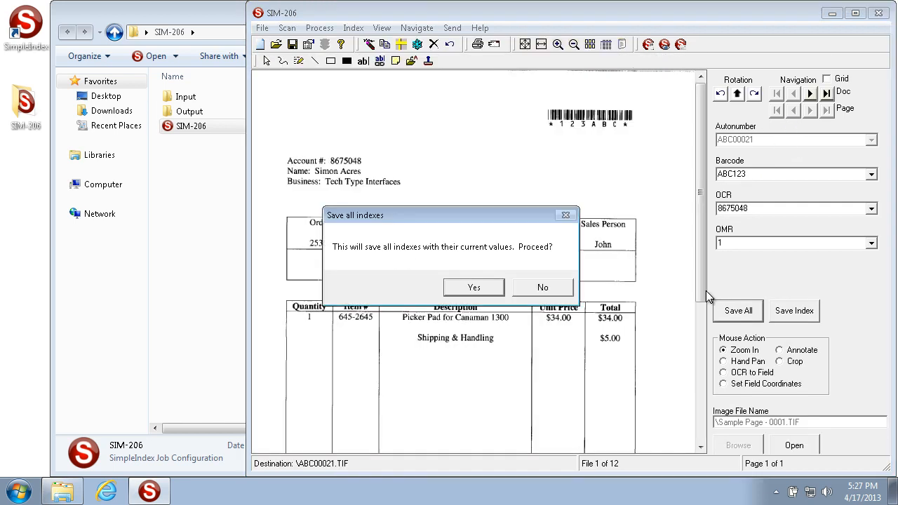
{"action": "left_click", "coordinate": [502, 290]}
{"action": "left_click", "coordinate": [465, 286]}
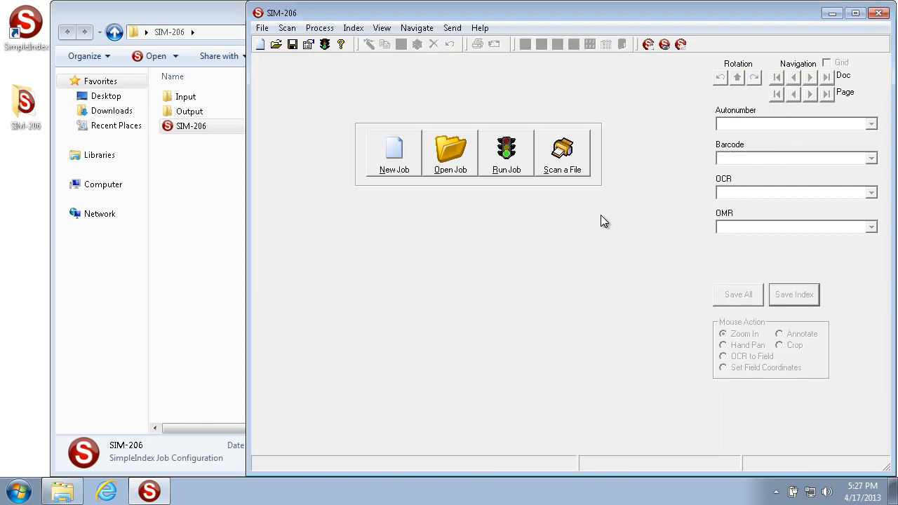
- Run the job once more to check the first document's autonumber, then exit the batch without saving the indexes
{"action": "left_click", "coordinate": [521, 147]}
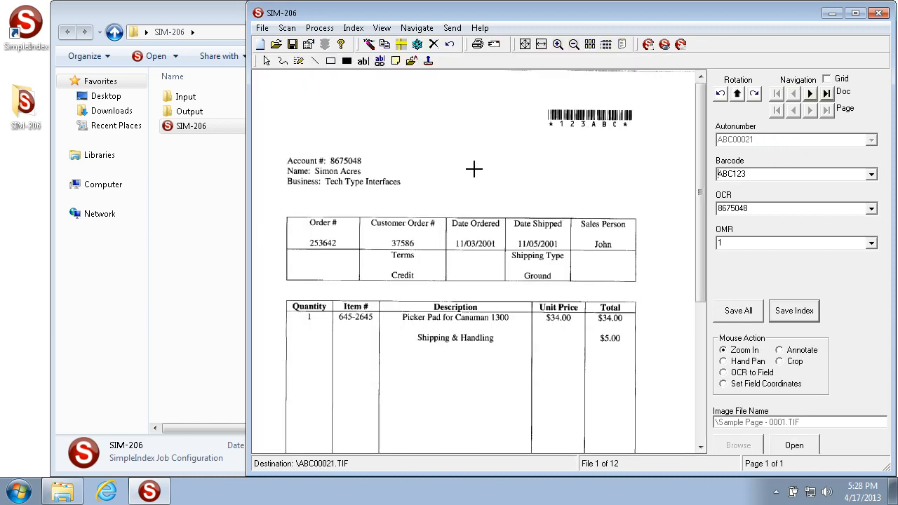
{"action": "key", "text": "Escape"}
{"action": "left_click", "coordinate": [502, 299]}
- Set the Autonumber field's template to ABC00001, apply the options and save the SIM-206 job configuration
{"action": "left_click", "coordinate": [308, 44]}
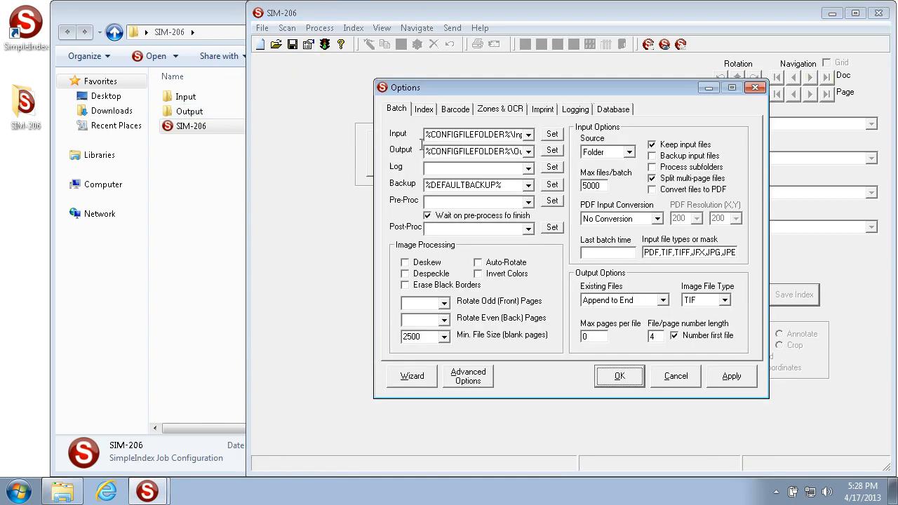
{"action": "left_click", "coordinate": [424, 110]}
{"action": "double_click", "coordinate": [554, 174]}
{"action": "left_click", "coordinate": [564, 174]}
{"action": "left_click_drag", "start_coordinate": [563, 175], "coordinate": [556, 172]}
{"action": "type", "text": "01"}
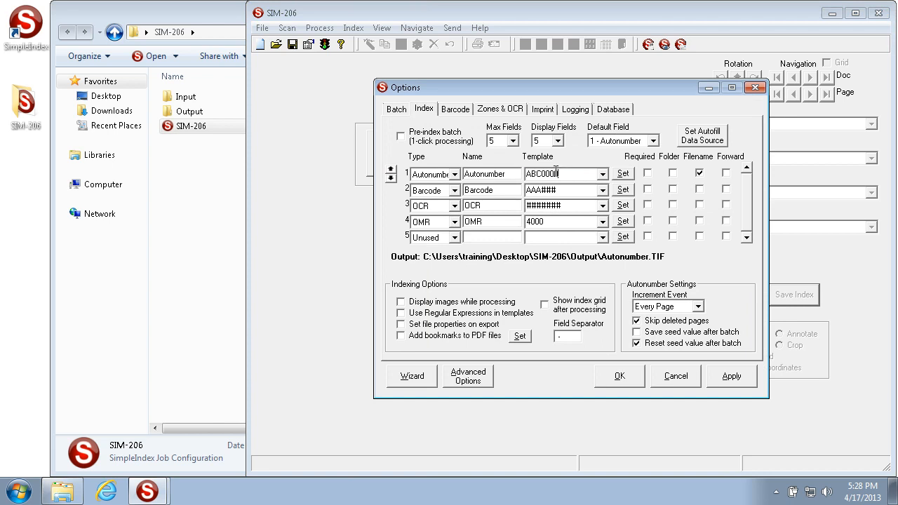
{"action": "left_click", "coordinate": [731, 377]}
{"action": "left_click", "coordinate": [643, 377]}
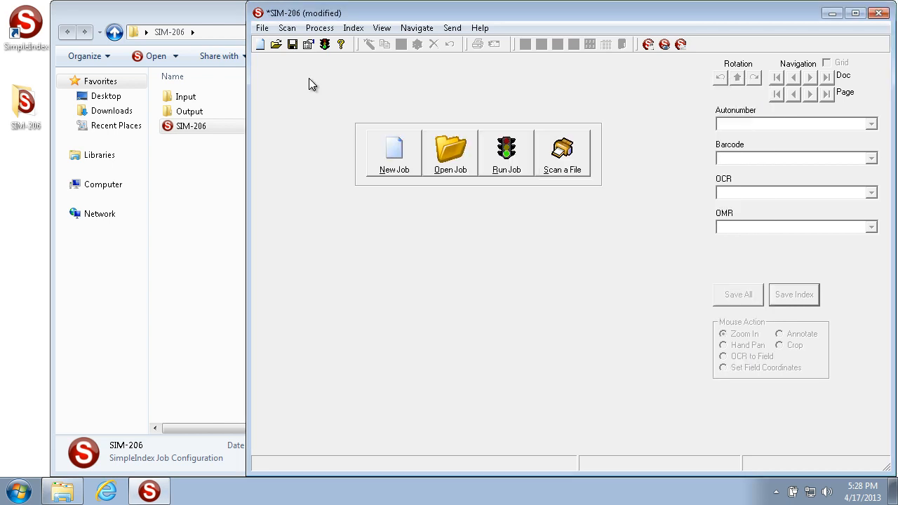
{"action": "left_click", "coordinate": [292, 44]}
{"action": "left_click", "coordinate": [574, 320]}
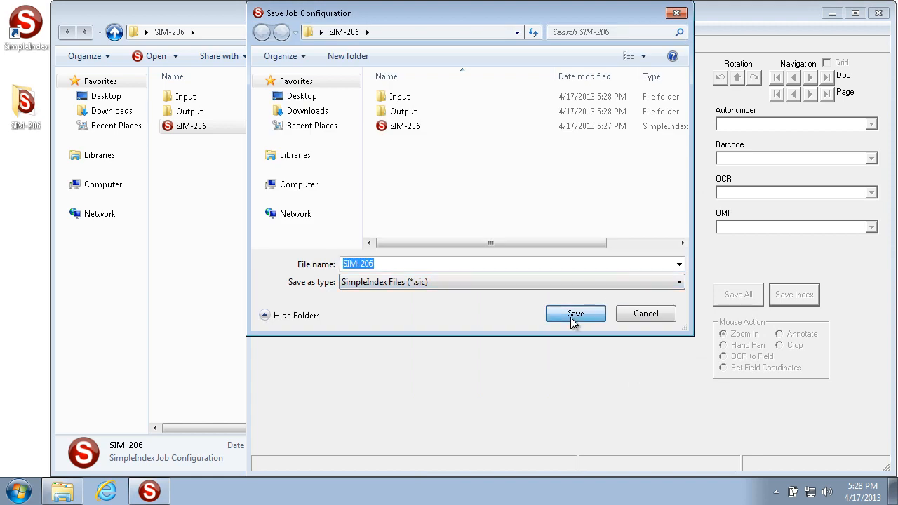
- Set the autonumber increment event to Blank Pages, disable resetting the seed value after each batch and apply the options
{"action": "left_click", "coordinate": [308, 45]}
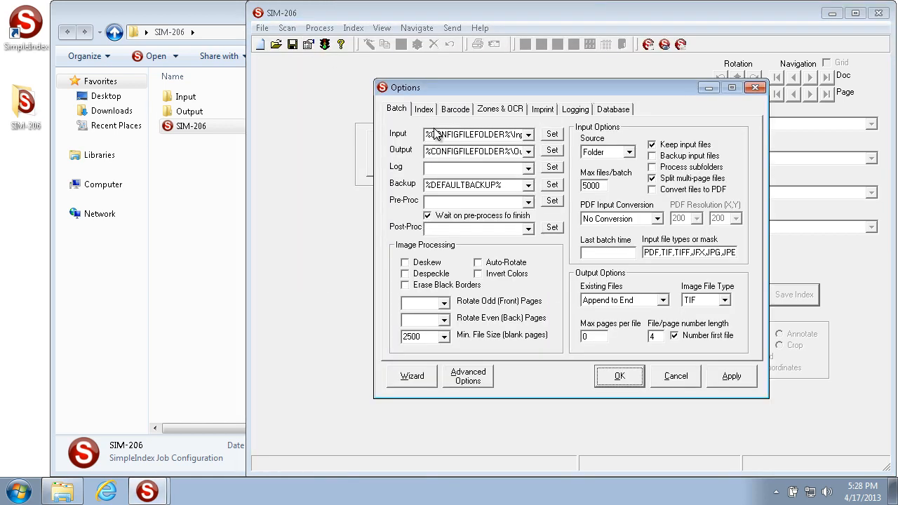
{"action": "left_click", "coordinate": [423, 110]}
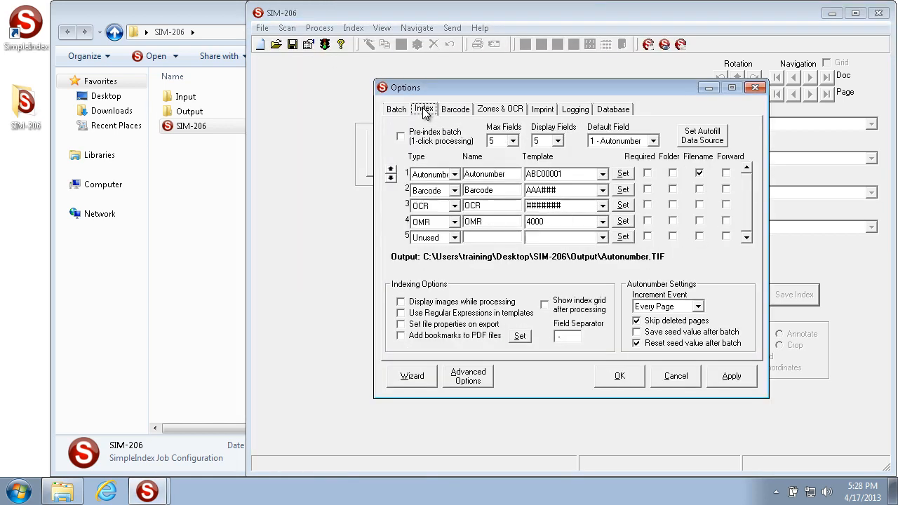
{"action": "left_click", "coordinate": [668, 307]}
{"action": "left_click", "coordinate": [655, 328]}
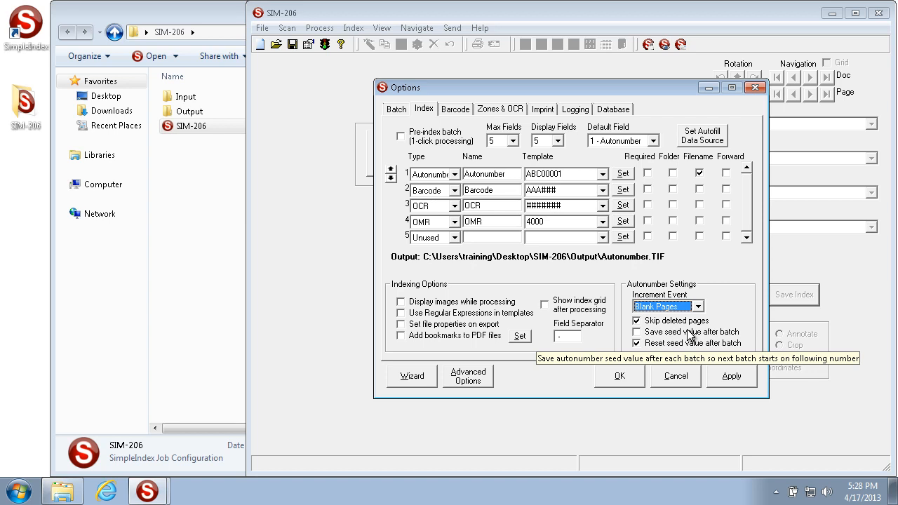
{"action": "left_click", "coordinate": [670, 344]}
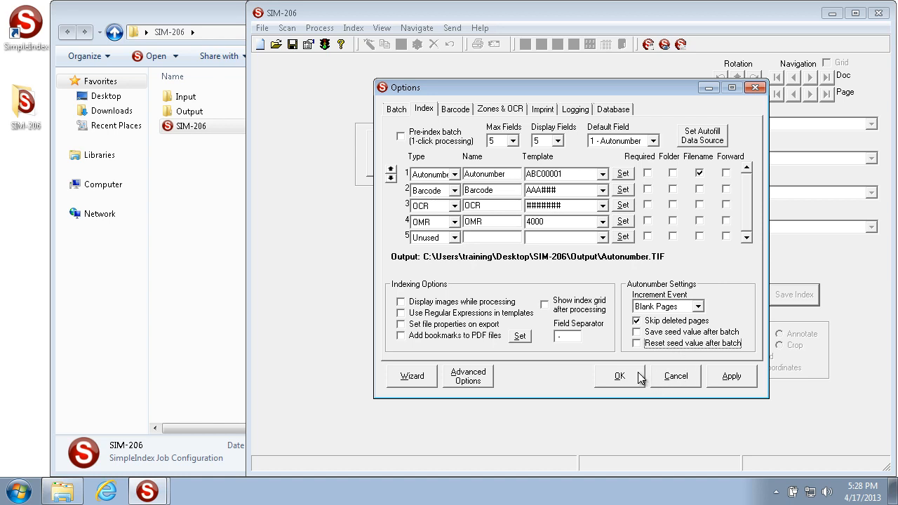
{"action": "left_click", "coordinate": [753, 378]}
{"action": "left_click", "coordinate": [619, 377]}
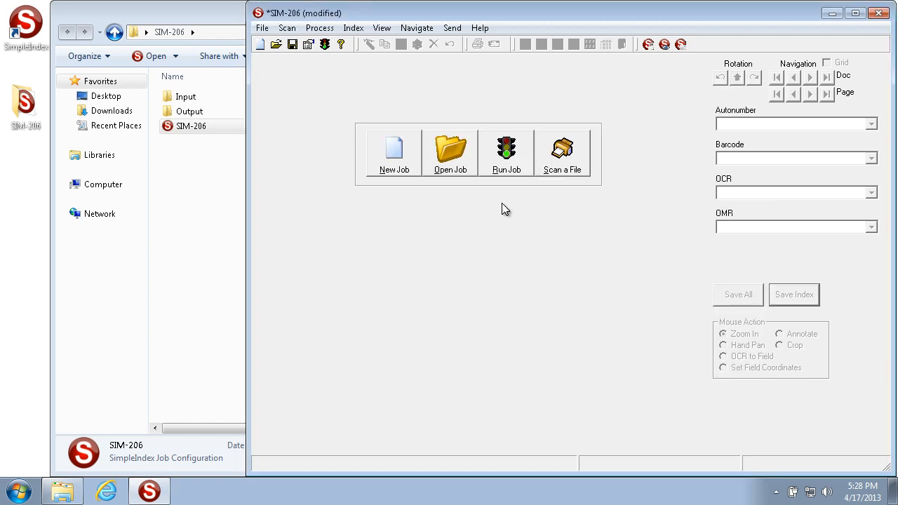
- Run the job, examine the autonumbers at blank pages 4 and 8 in the index grid, and exit the batch
{"action": "left_click", "coordinate": [519, 154]}
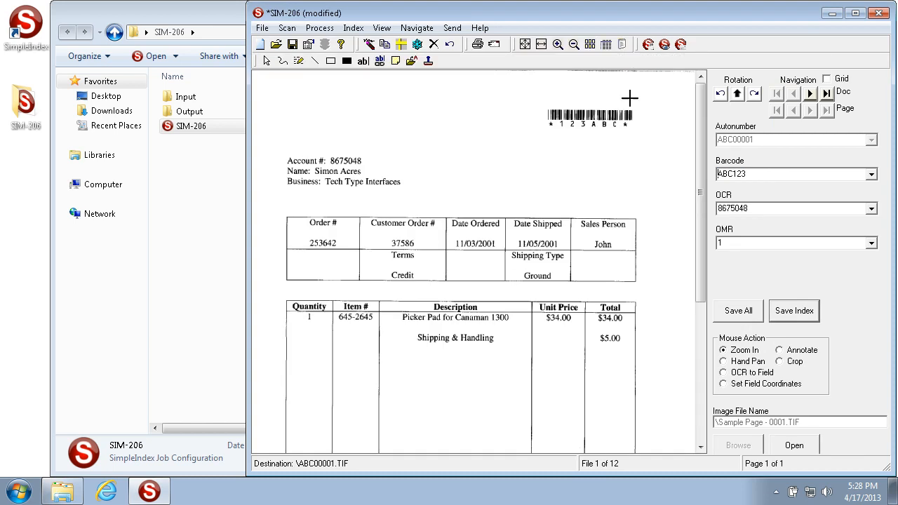
{"action": "left_click", "coordinate": [837, 79]}
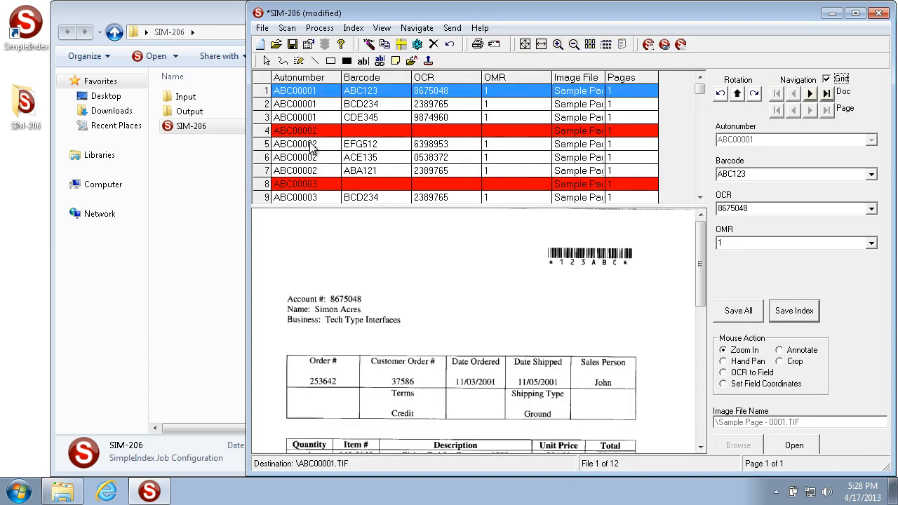
{"action": "left_click", "coordinate": [266, 132]}
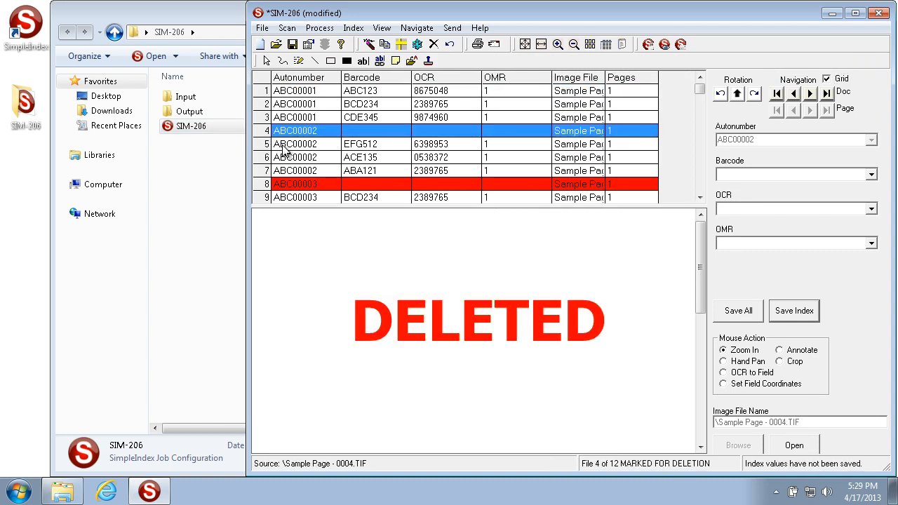
{"action": "left_click", "coordinate": [265, 184]}
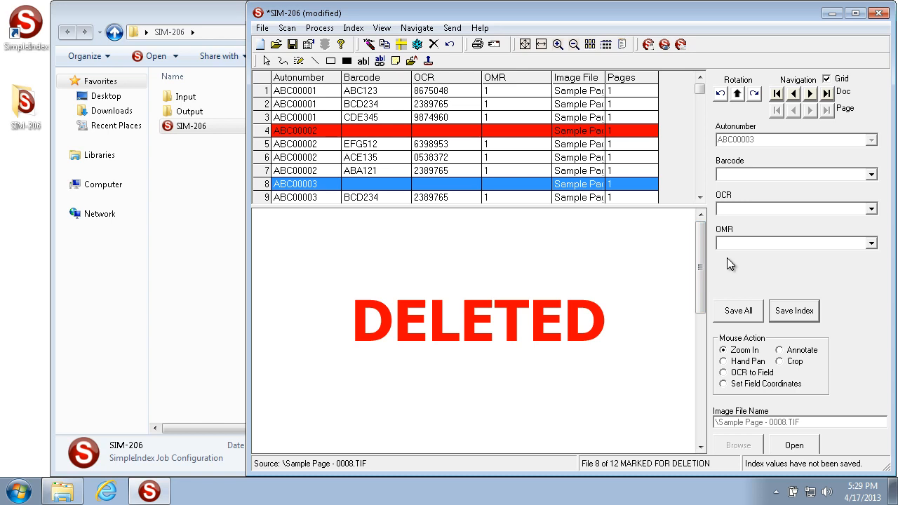
{"action": "key", "text": "Escape"}
{"action": "left_click", "coordinate": [505, 298]}
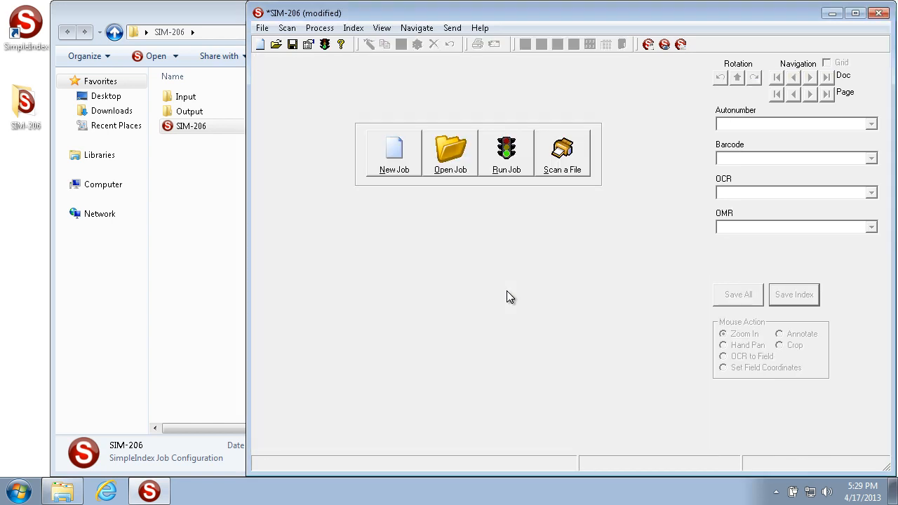
- Set the autonumber increment event to Barcodes, check the Barcode field's template and apply the options
{"action": "left_click", "coordinate": [308, 47]}
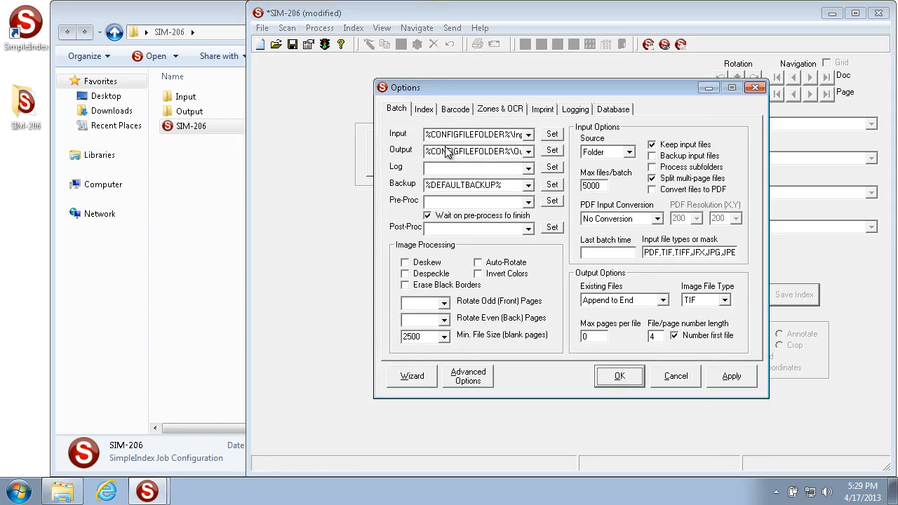
{"action": "left_click", "coordinate": [428, 112]}
{"action": "left_click", "coordinate": [666, 306]}
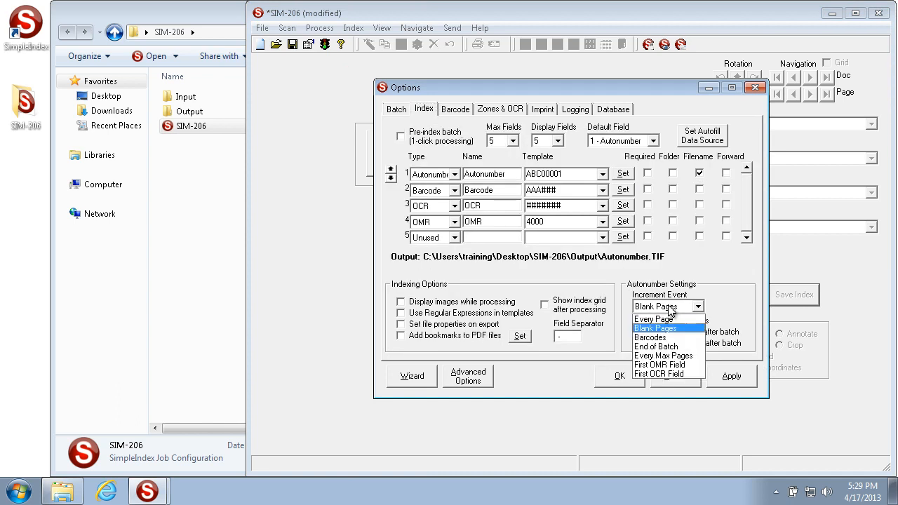
{"action": "left_click", "coordinate": [671, 338]}
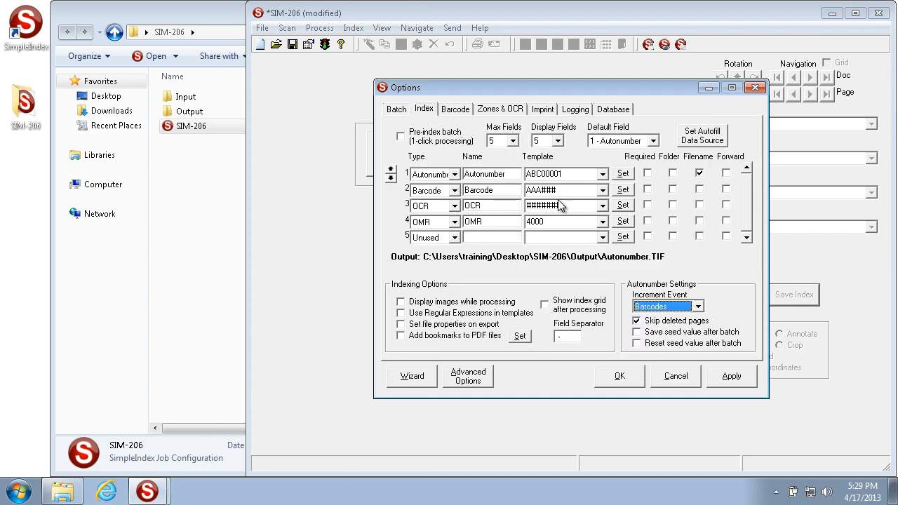
{"action": "left_click", "coordinate": [566, 190]}
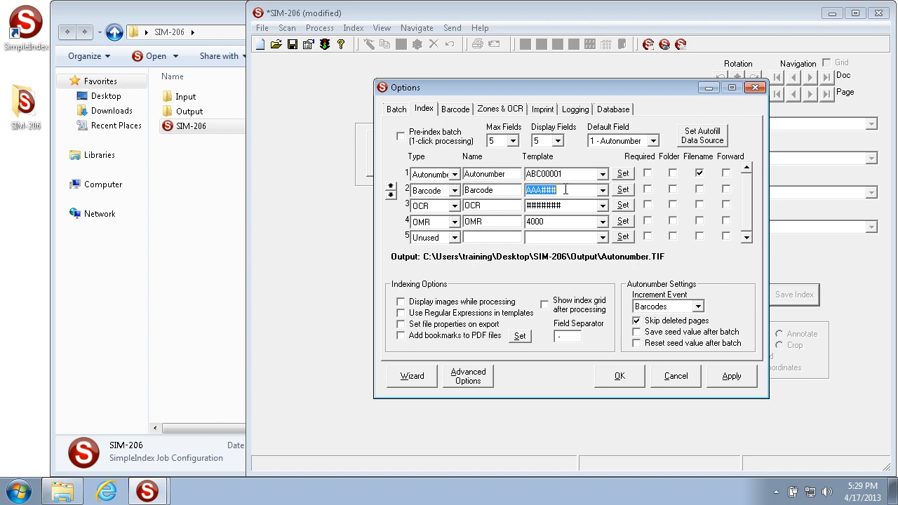
{"action": "left_click", "coordinate": [569, 190]}
{"action": "left_click_drag", "start_coordinate": [569, 190], "coordinate": [511, 191]}
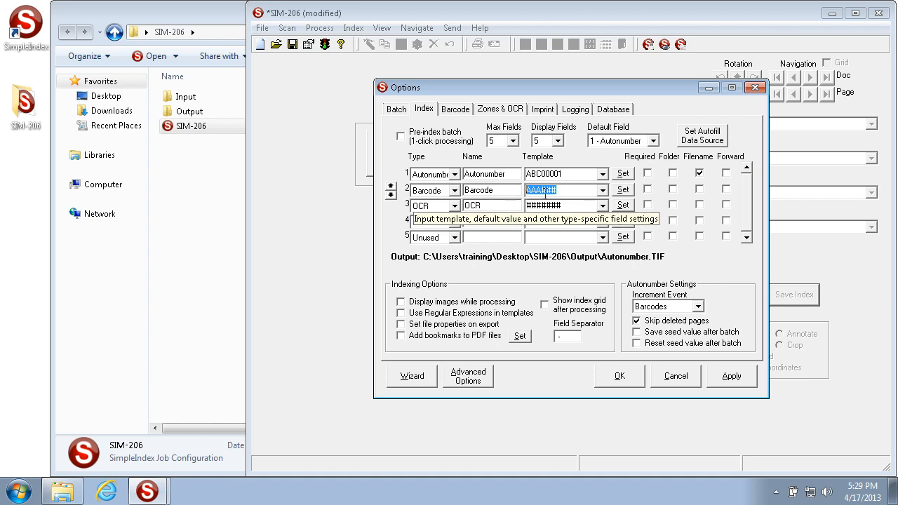
{"action": "left_click", "coordinate": [725, 372]}
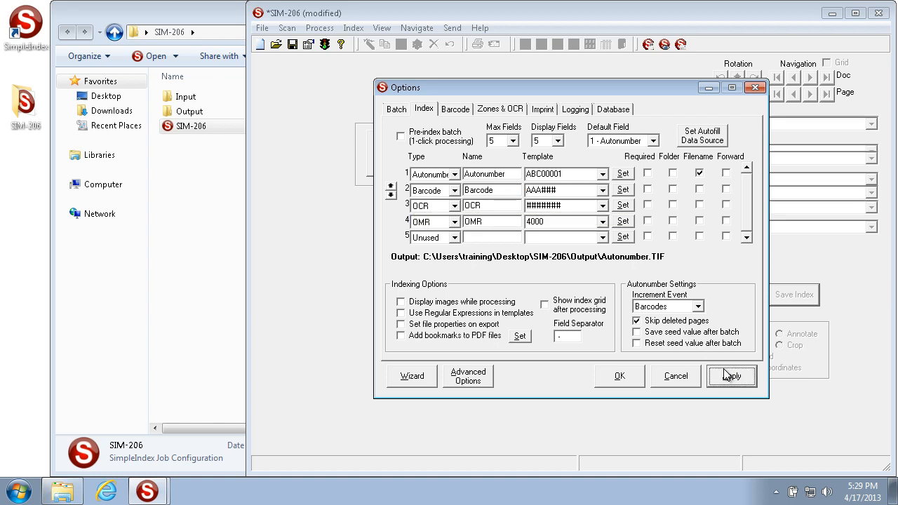
{"action": "left_click", "coordinate": [621, 375]}
- Run the job with barcode incrementing, review the autonumbers in the index grid and exit the batch
{"action": "left_click", "coordinate": [500, 174]}
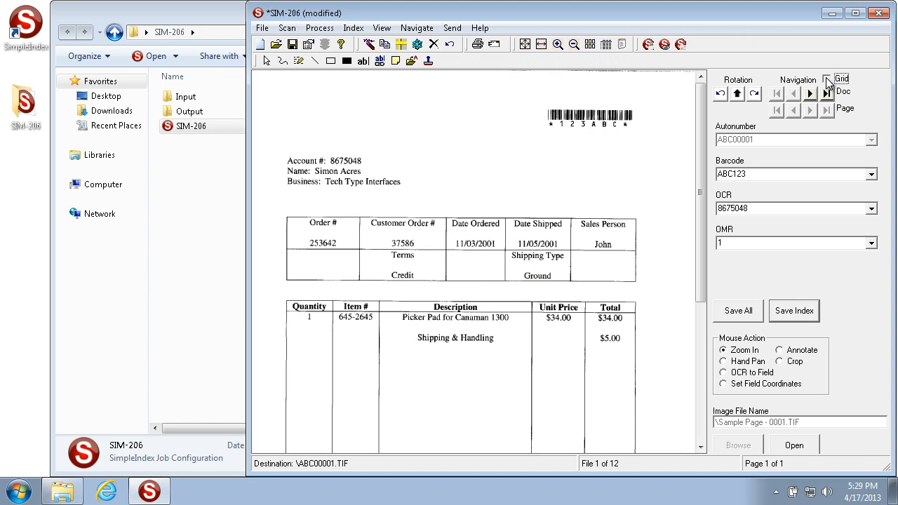
{"action": "left_click", "coordinate": [827, 80]}
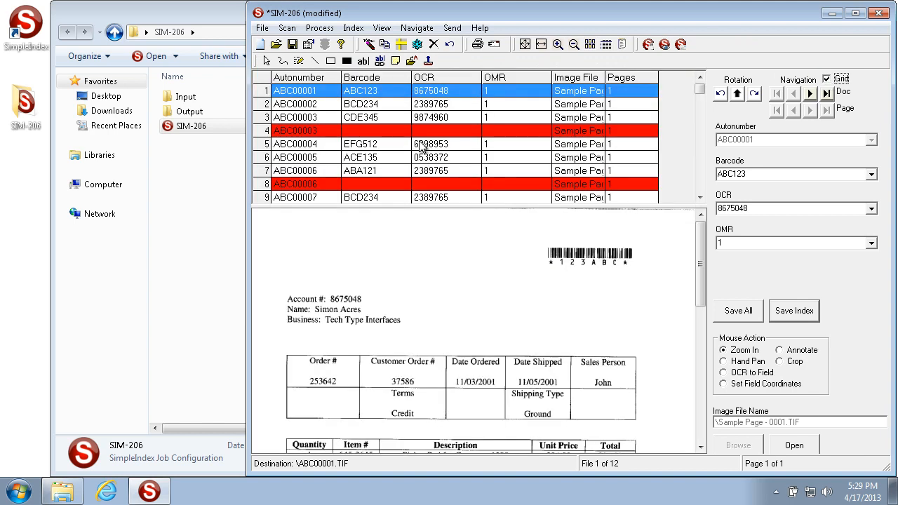
{"action": "key", "text": "Escape"}
{"action": "left_click", "coordinate": [512, 295]}
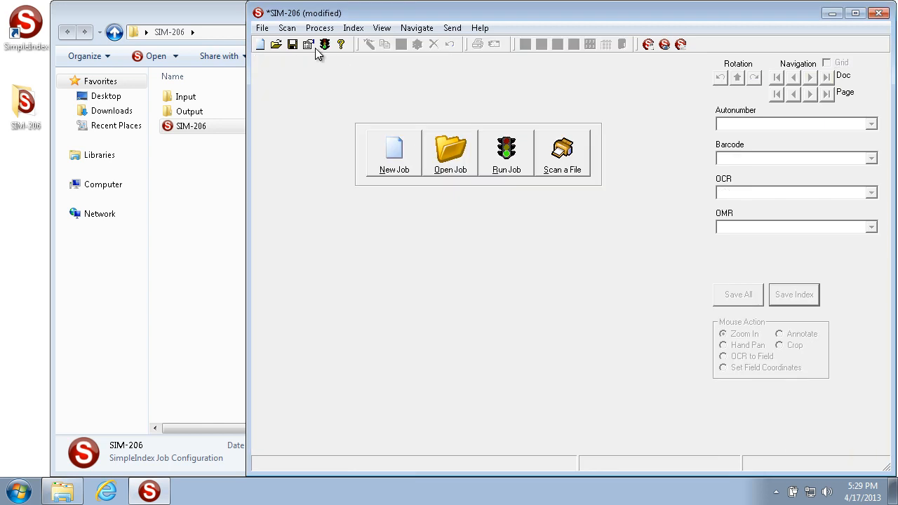
- Set the minimum file size for blank pages to 0 and apply the batch options
{"action": "left_click", "coordinate": [313, 48]}
{"action": "left_click", "coordinate": [434, 338]}
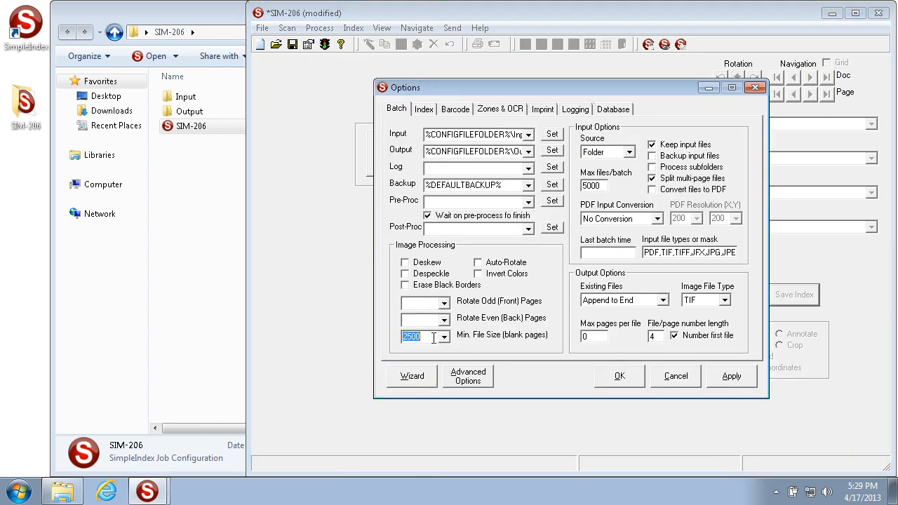
{"action": "type", "text": "0"}
{"action": "left_click", "coordinate": [716, 377]}
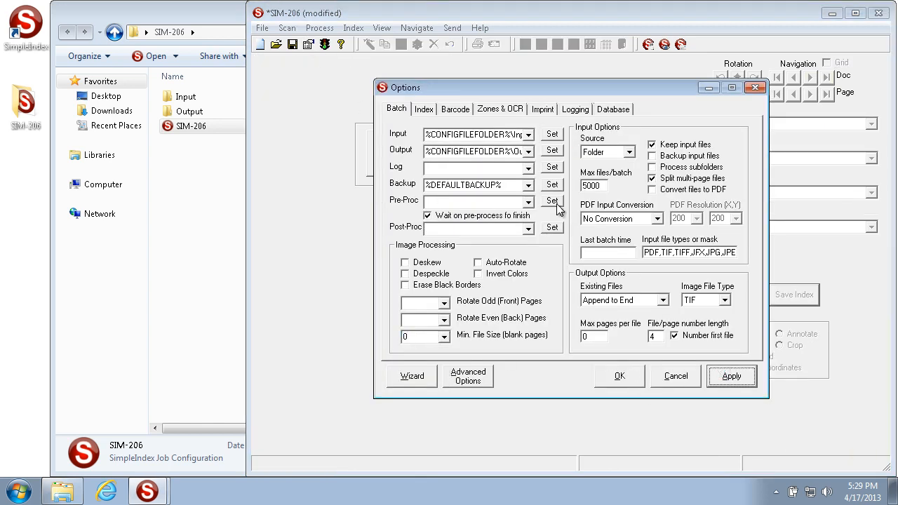
{"action": "left_click", "coordinate": [620, 376]}
- Run the job without blank-page detection and show the index grid to review the autonumbers
{"action": "left_click", "coordinate": [499, 152]}
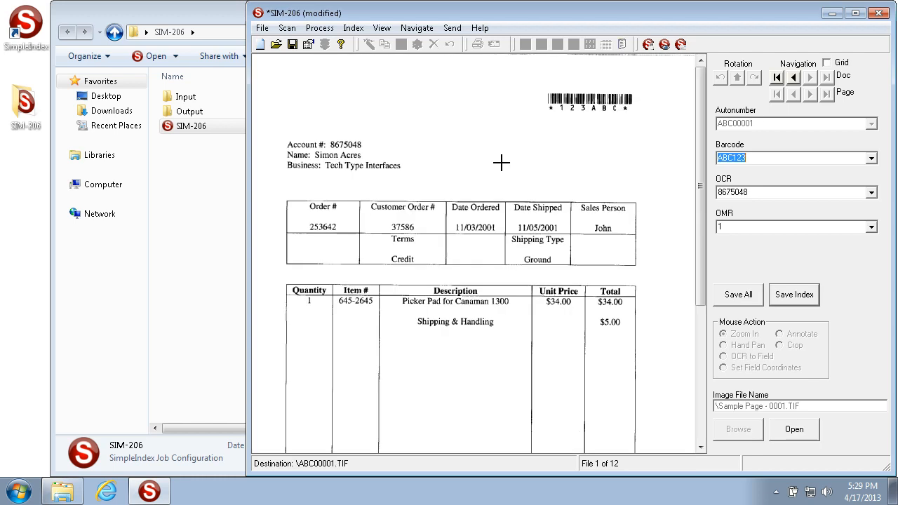
{"action": "left_click", "coordinate": [828, 79]}
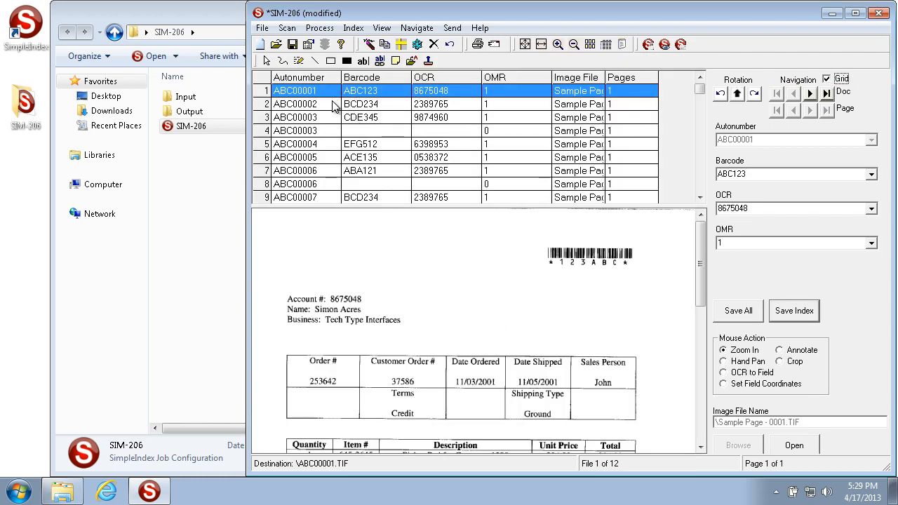
- Review documents 2 to 5 in the index grid, then exit the batch without saving its files
{"action": "left_click", "coordinate": [266, 105]}
{"action": "left_click", "coordinate": [266, 117]}
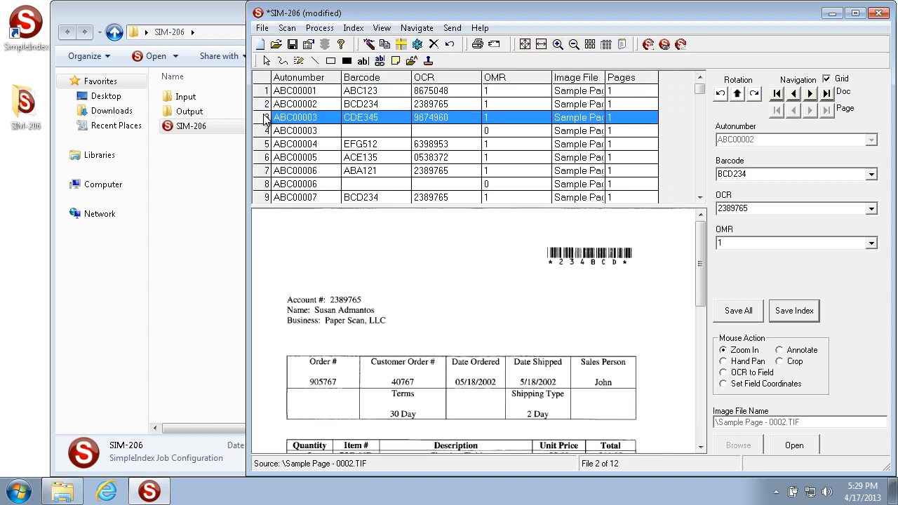
{"action": "left_click", "coordinate": [266, 132]}
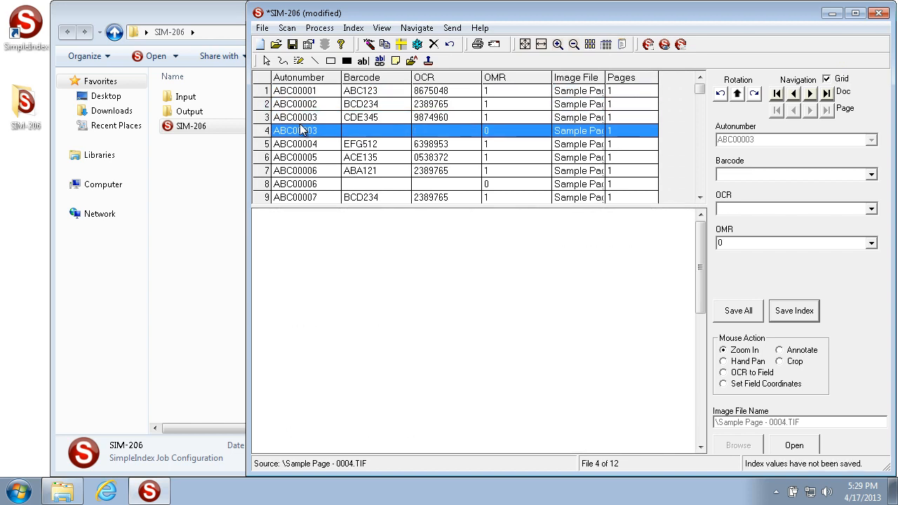
{"action": "left_click", "coordinate": [268, 145]}
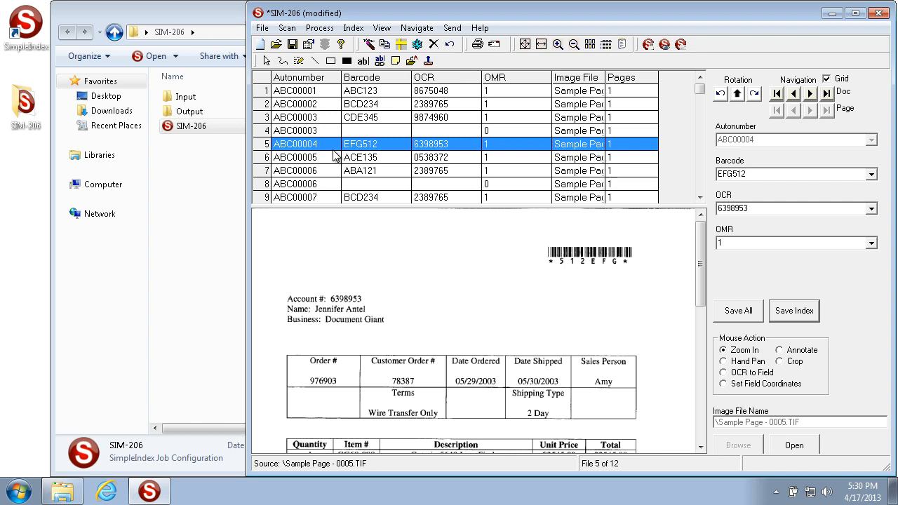
{"action": "key", "text": "Escape"}
{"action": "left_click", "coordinate": [522, 295]}
- Set the autonumber increment event to End of Batch and apply the job options
{"action": "left_click", "coordinate": [309, 45]}
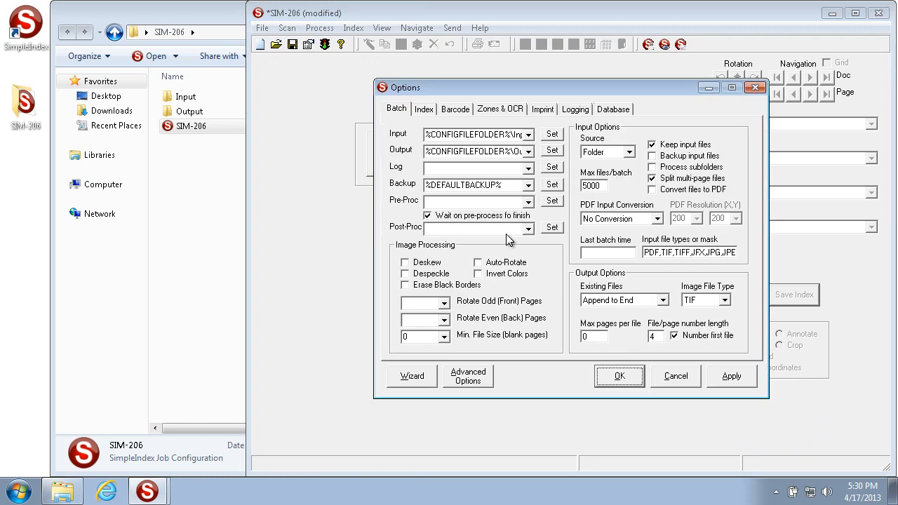
{"action": "left_click", "coordinate": [424, 109]}
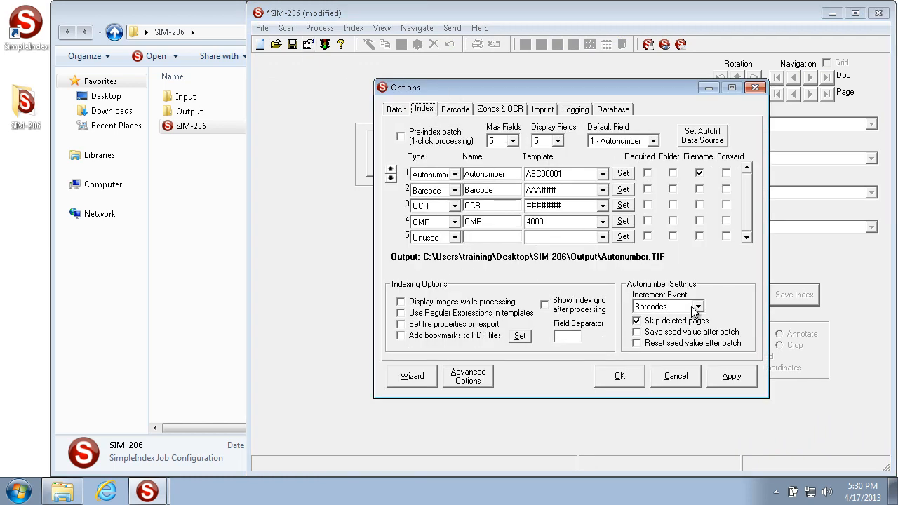
{"action": "left_click", "coordinate": [698, 307]}
{"action": "left_click", "coordinate": [683, 345]}
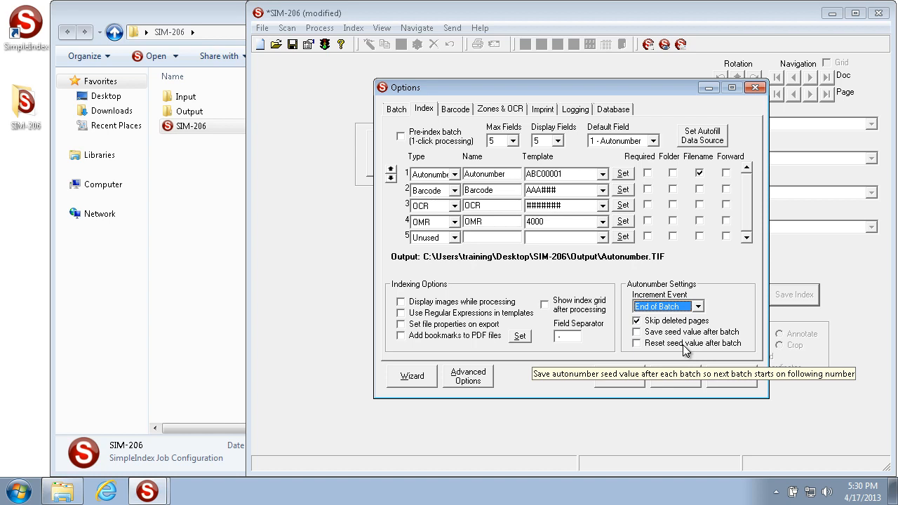
{"action": "left_click", "coordinate": [730, 376]}
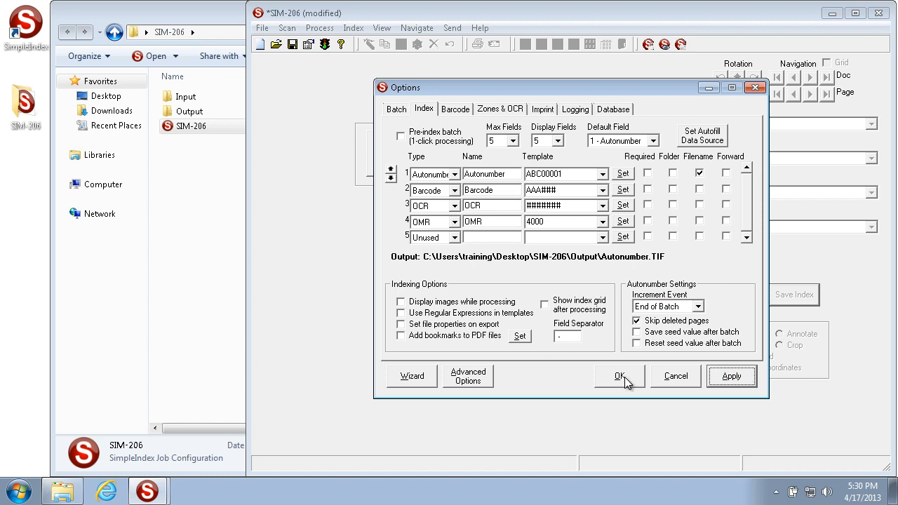
{"action": "left_click", "coordinate": [621, 377]}
- Run the job with end-of-batch incrementing, save all indexes and release the batch
{"action": "left_click", "coordinate": [508, 160]}
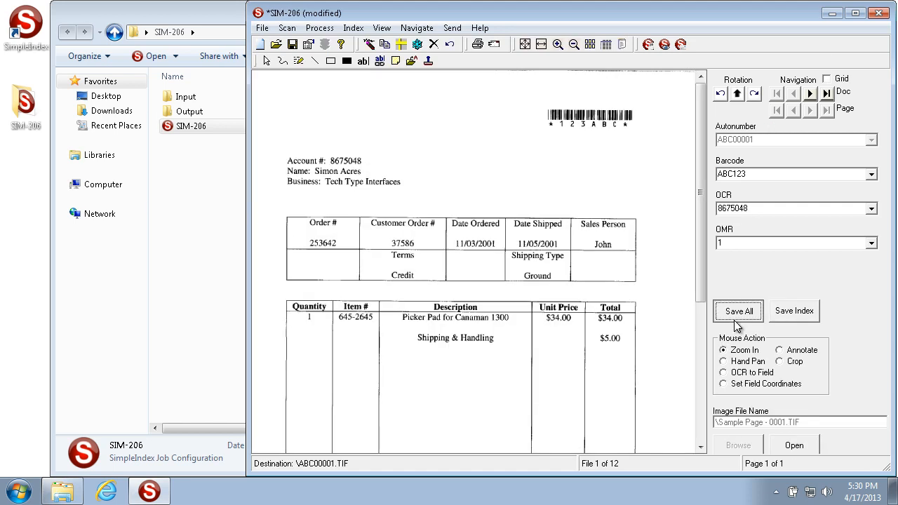
{"action": "left_click", "coordinate": [736, 314]}
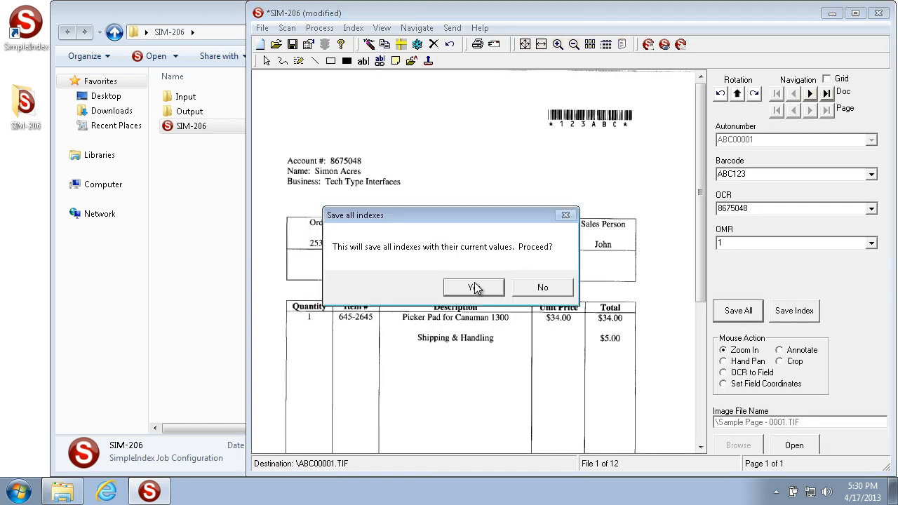
{"action": "left_click", "coordinate": [475, 288]}
{"action": "left_click", "coordinate": [452, 288]}
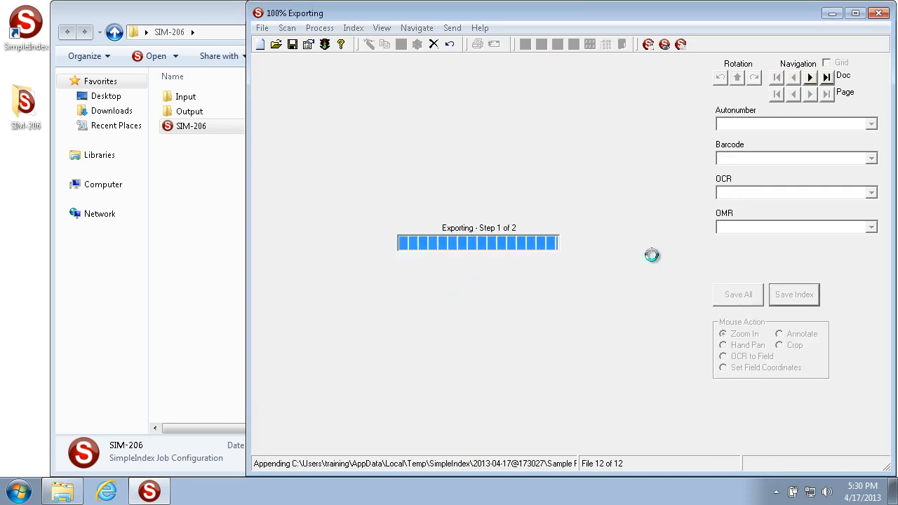
- Run the job a second time, save all indexes with their current values and release the second batch
{"action": "left_click", "coordinate": [524, 174]}
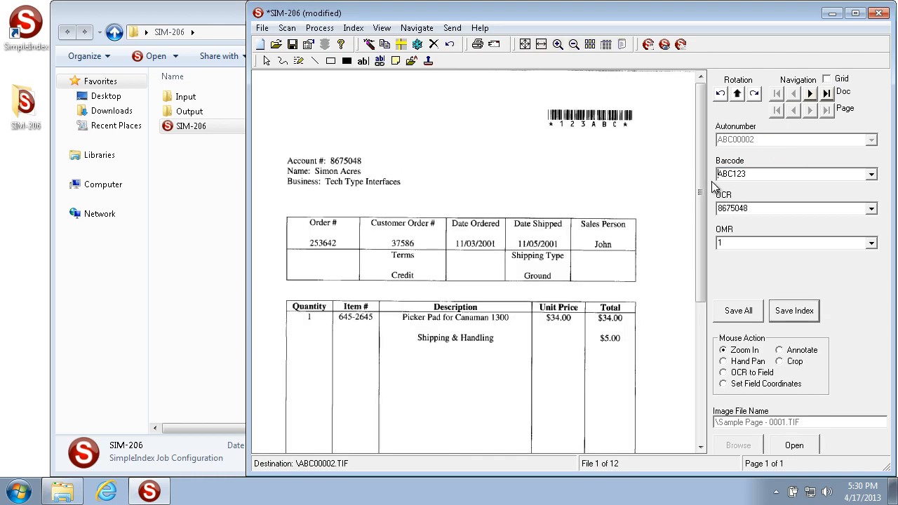
{"action": "left_click", "coordinate": [737, 312]}
{"action": "left_click", "coordinate": [475, 288]}
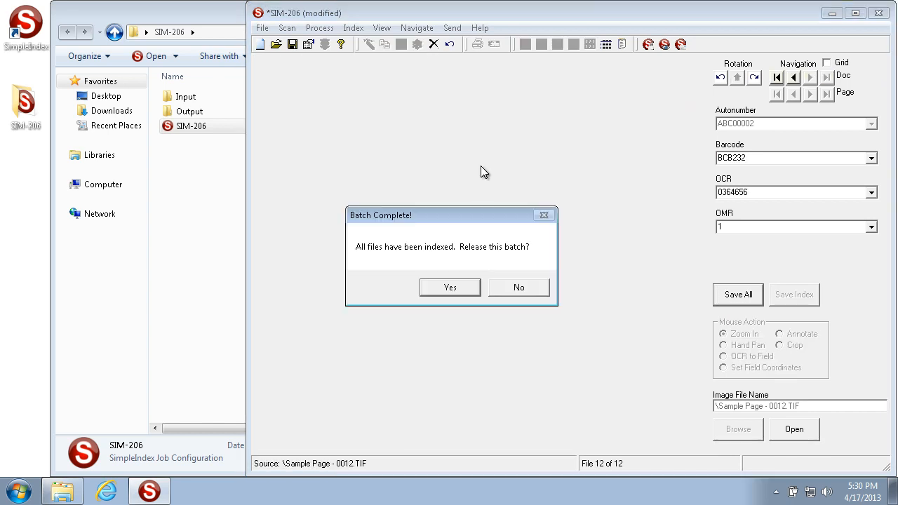
{"action": "left_click", "coordinate": [461, 286]}
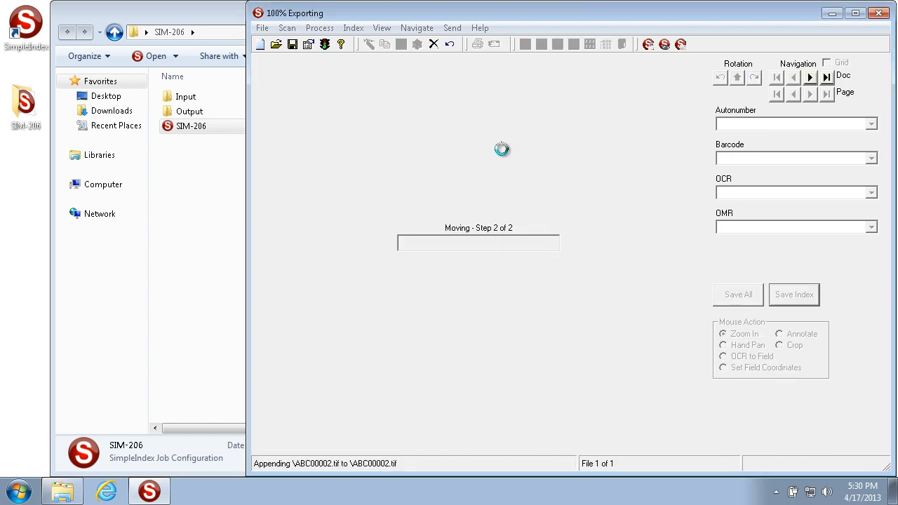
- Process a third batch of the same pages, saving all indexes and releasing it
{"action": "left_click", "coordinate": [501, 149]}
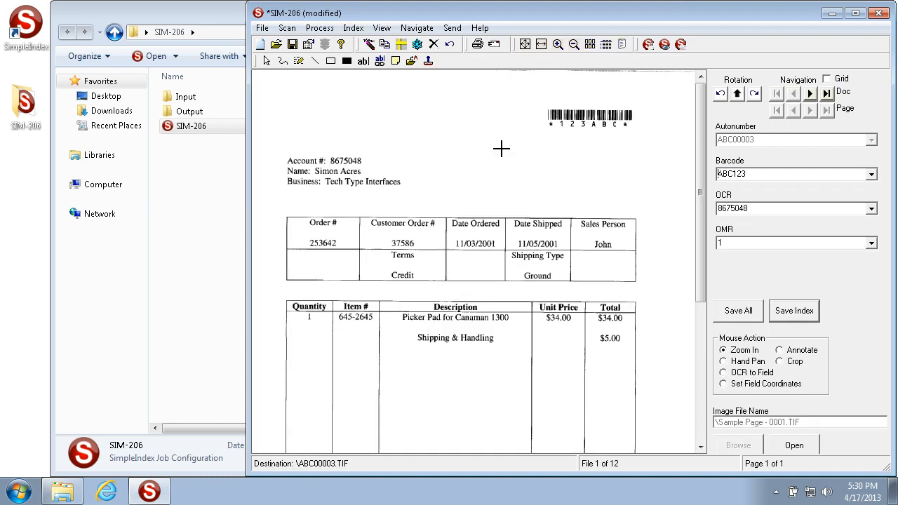
{"action": "left_click", "coordinate": [728, 313]}
{"action": "left_click", "coordinate": [474, 288]}
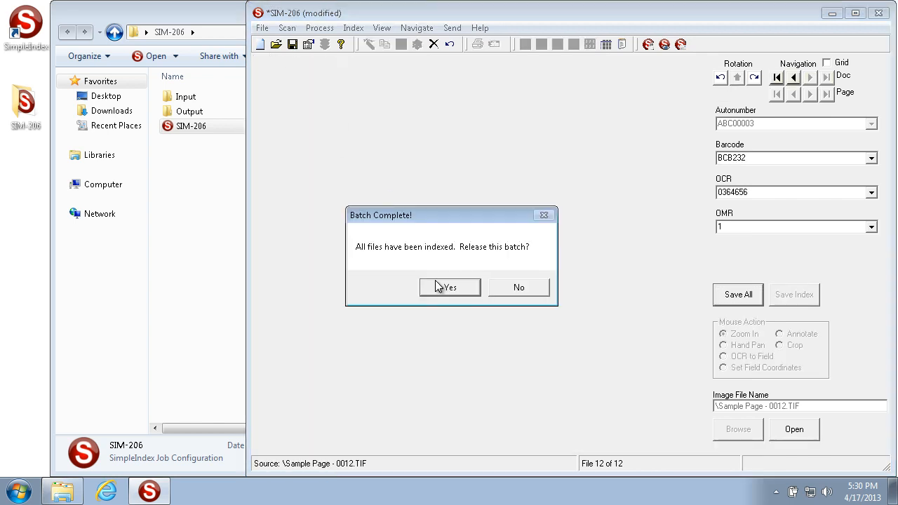
{"action": "left_click", "coordinate": [437, 288]}
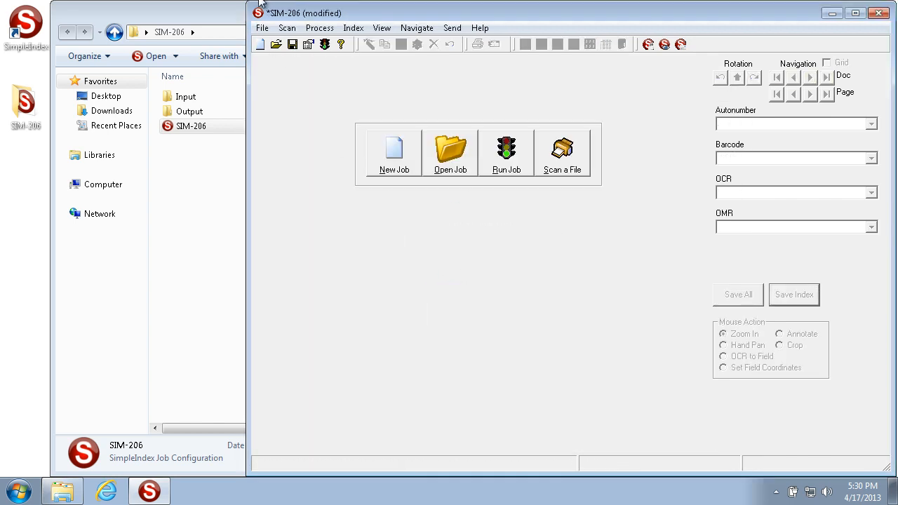
- Set the autonumber increment event to Every Max Pages and the maximum pages per file to 3, applying the options
{"action": "left_click", "coordinate": [308, 45]}
{"action": "left_click", "coordinate": [424, 109]}
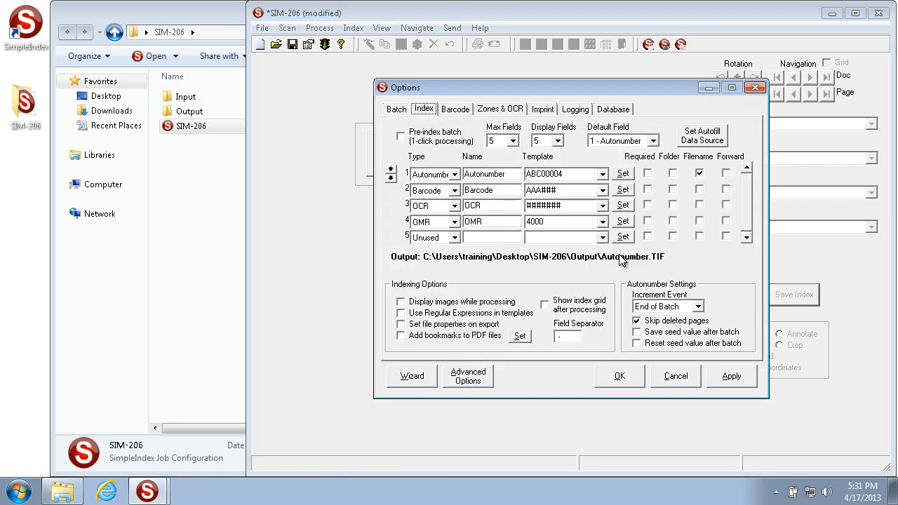
{"action": "left_click", "coordinate": [666, 308]}
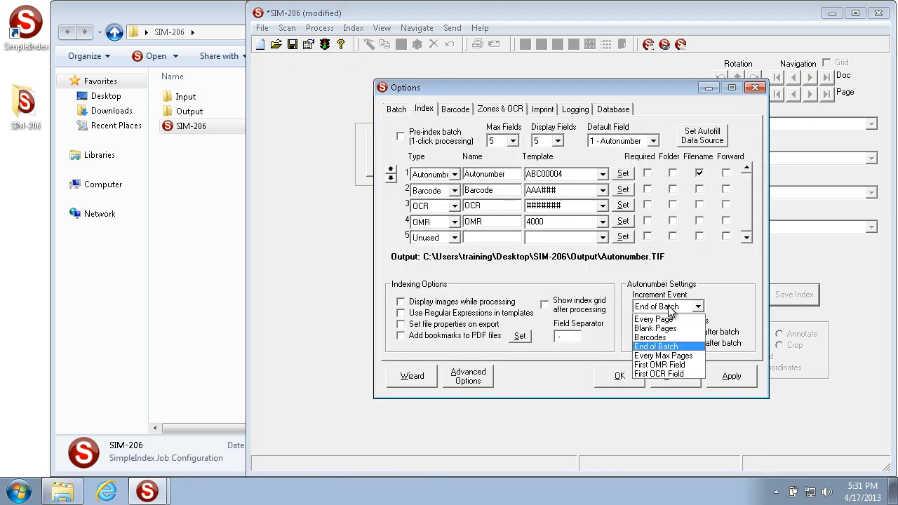
{"action": "left_click", "coordinate": [680, 356]}
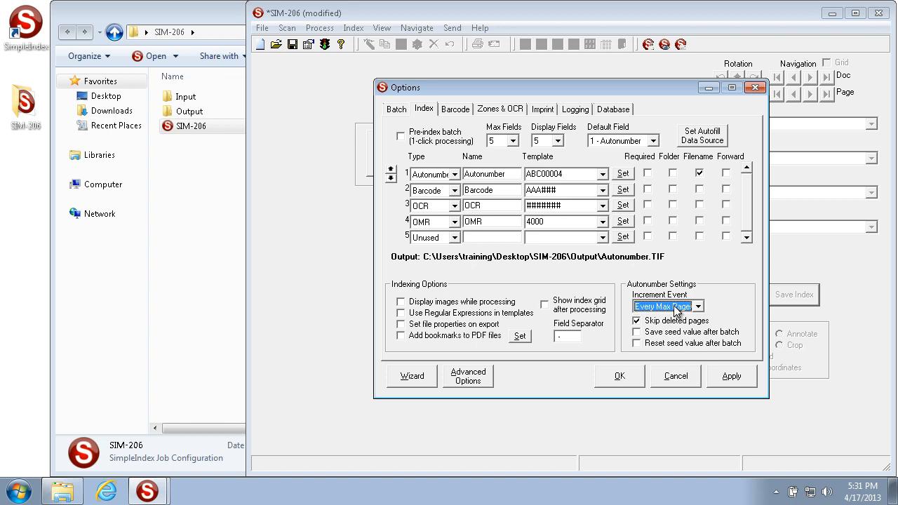
{"action": "left_click", "coordinate": [398, 110]}
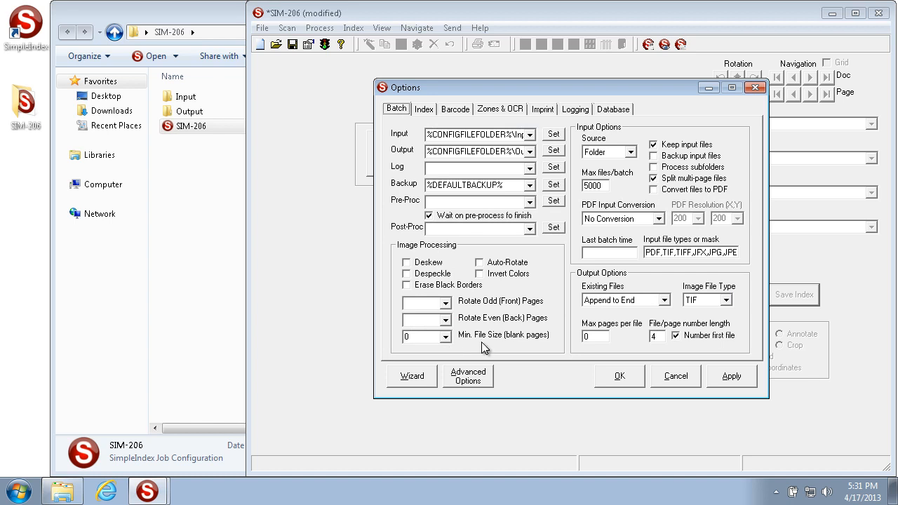
{"action": "left_click_drag", "start_coordinate": [593, 336], "coordinate": [491, 323]}
{"action": "left_click", "coordinate": [731, 377]}
- Run the job, review the autonumbers at documents 4, 7 and 10 in the index grid, and exit without saving batch files
{"action": "left_click", "coordinate": [512, 155]}
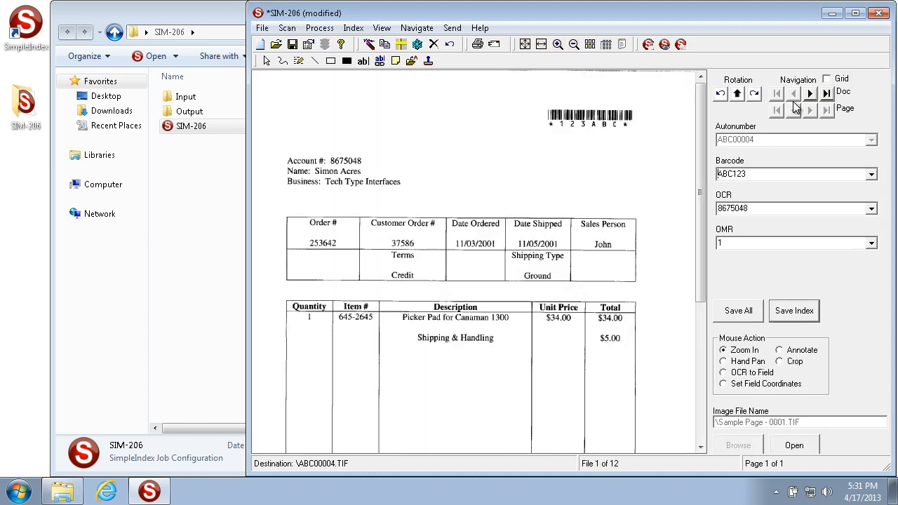
{"action": "left_click", "coordinate": [839, 80]}
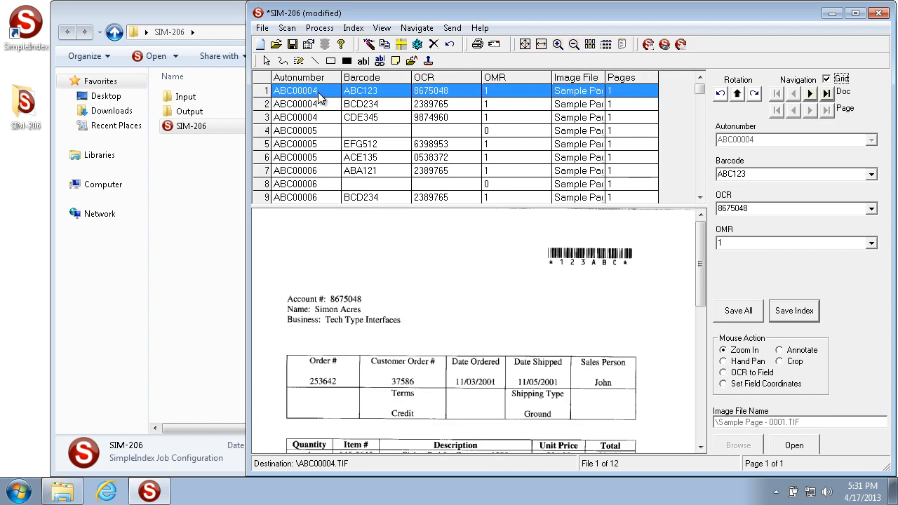
{"action": "left_click", "coordinate": [265, 132]}
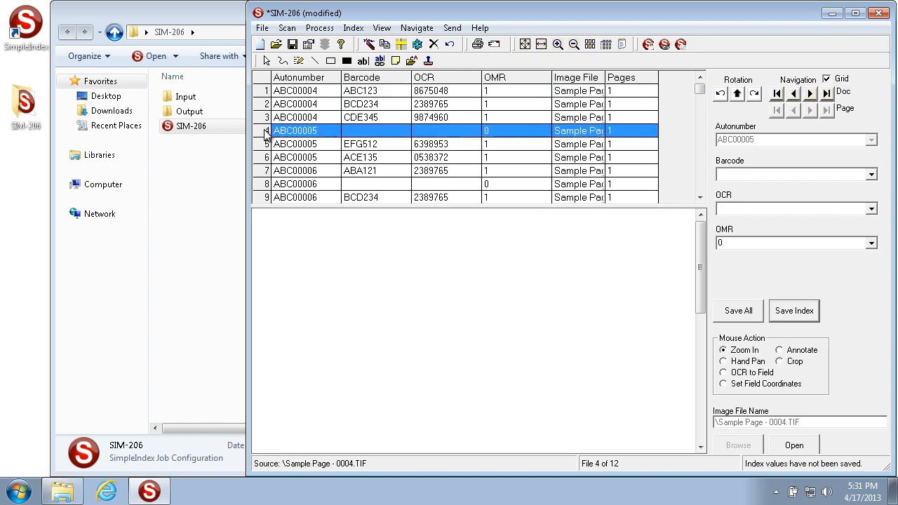
{"action": "left_click", "coordinate": [265, 172]}
{"action": "scroll", "coordinate": [263, 172], "scroll_direction": "down", "scroll_amount": 3}
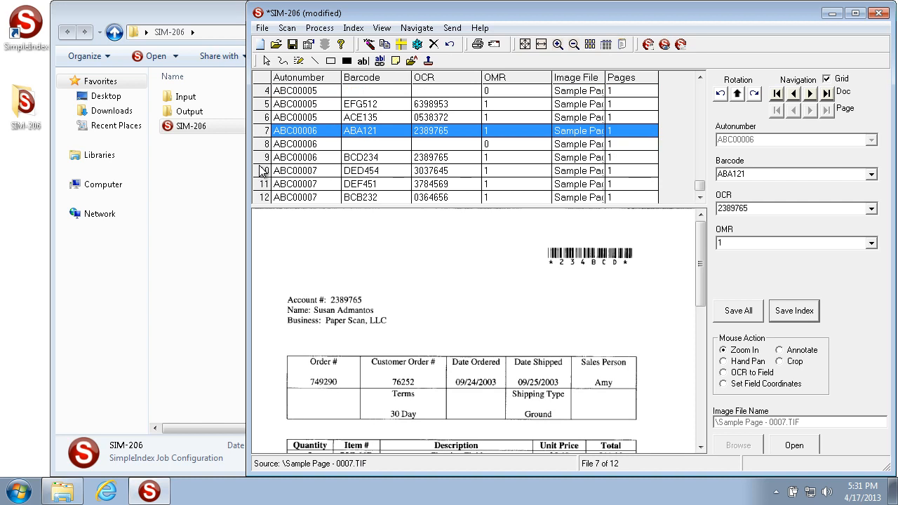
{"action": "left_click", "coordinate": [265, 173]}
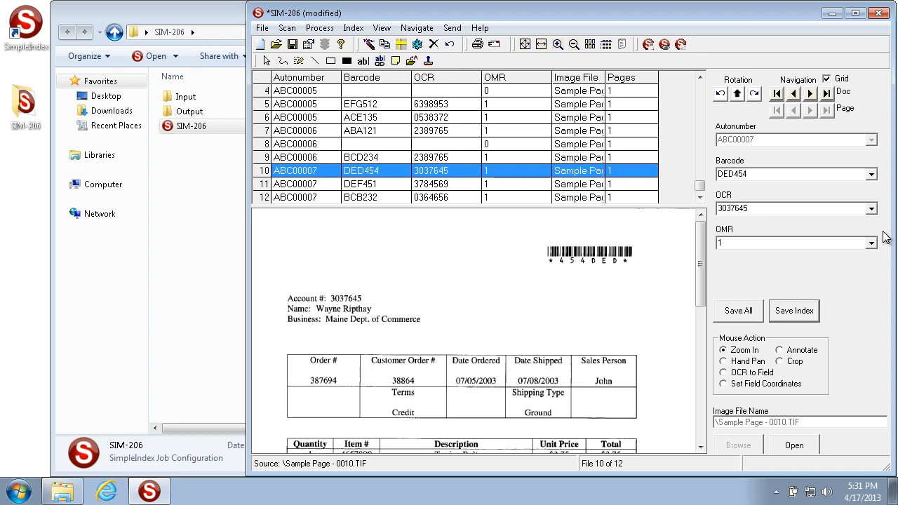
{"action": "left_click", "coordinate": [879, 14]}
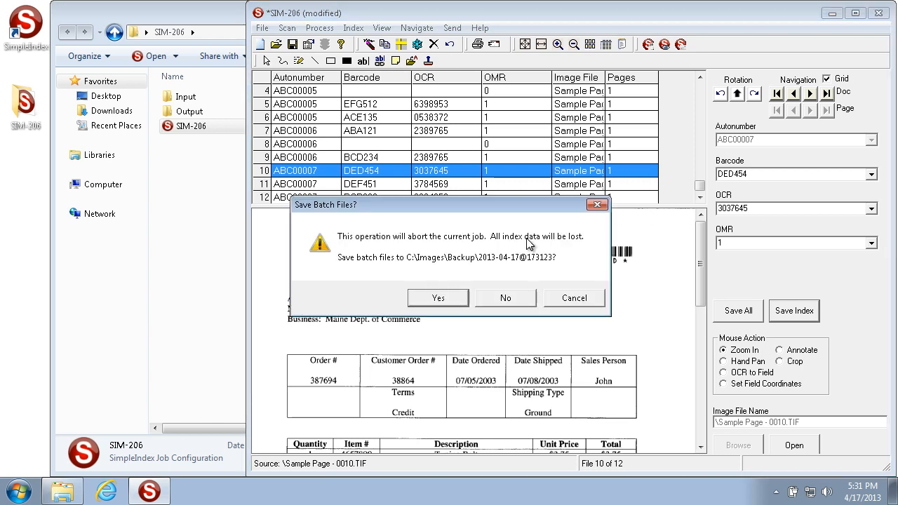
{"action": "left_click", "coordinate": [508, 299]}
- Set the autonumber increment event to First OMR Field and apply the job options
{"action": "left_click", "coordinate": [310, 49]}
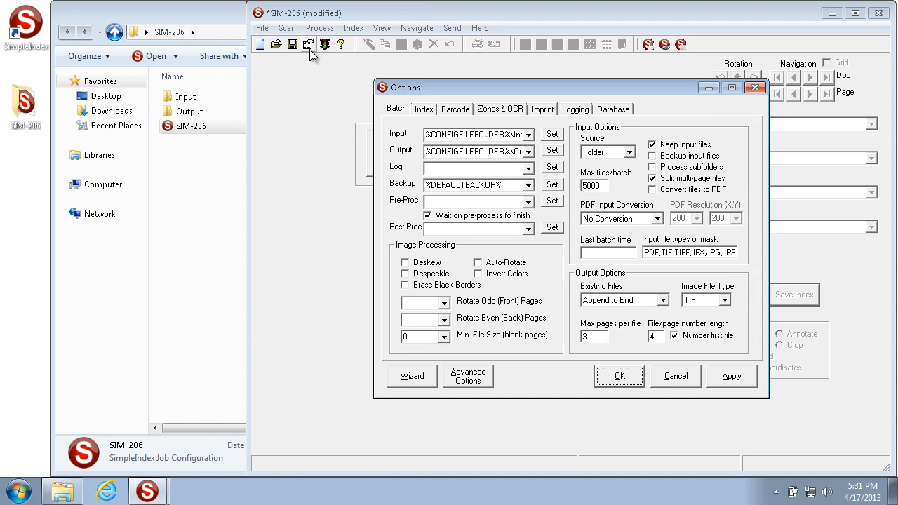
{"action": "left_click", "coordinate": [424, 109]}
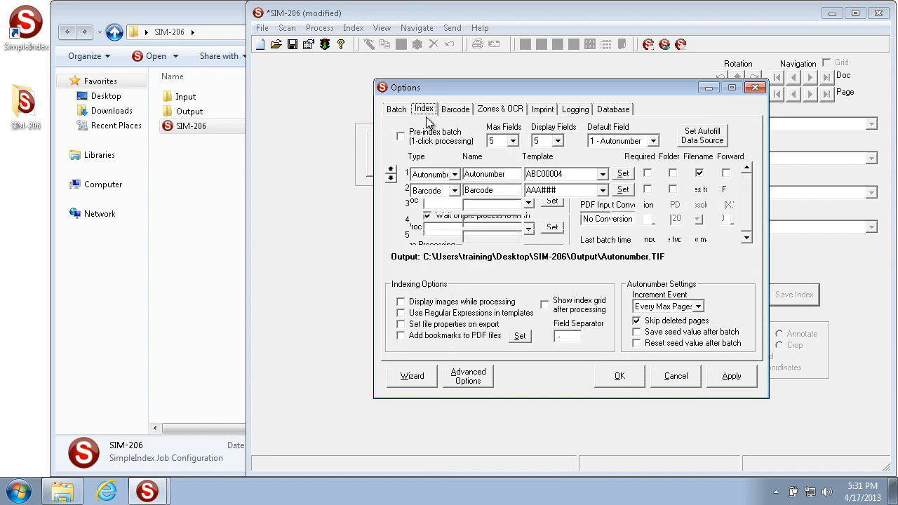
{"action": "left_click", "coordinate": [698, 307]}
{"action": "left_click", "coordinate": [678, 364]}
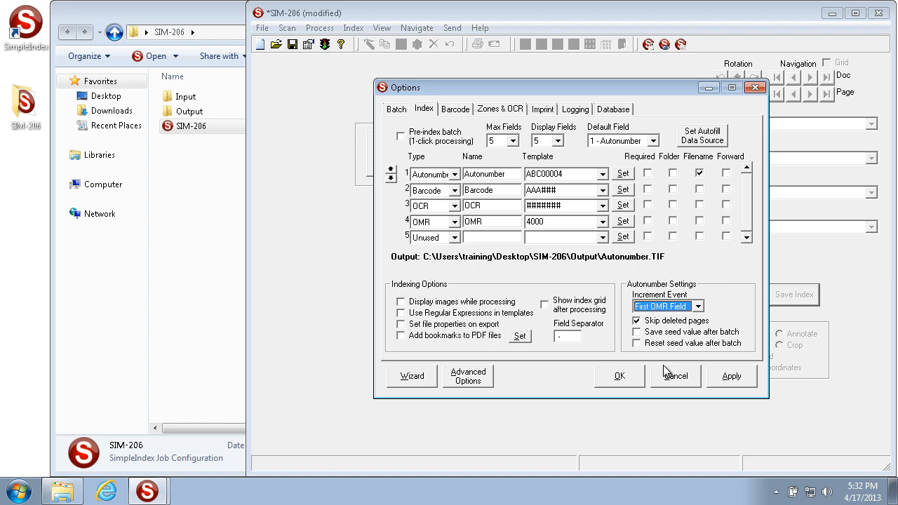
{"action": "left_click", "coordinate": [728, 378]}
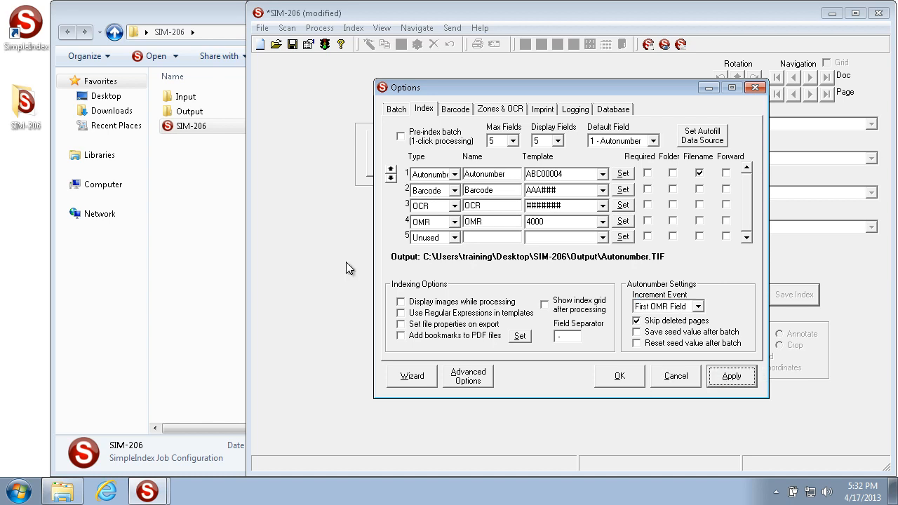
{"action": "left_click", "coordinate": [609, 377]}
- View the image Sample Page - 0001 from the Input folder in Windows Photo Viewer, then close it
{"action": "double_click", "coordinate": [201, 99]}
{"action": "left_click", "coordinate": [174, 97]}
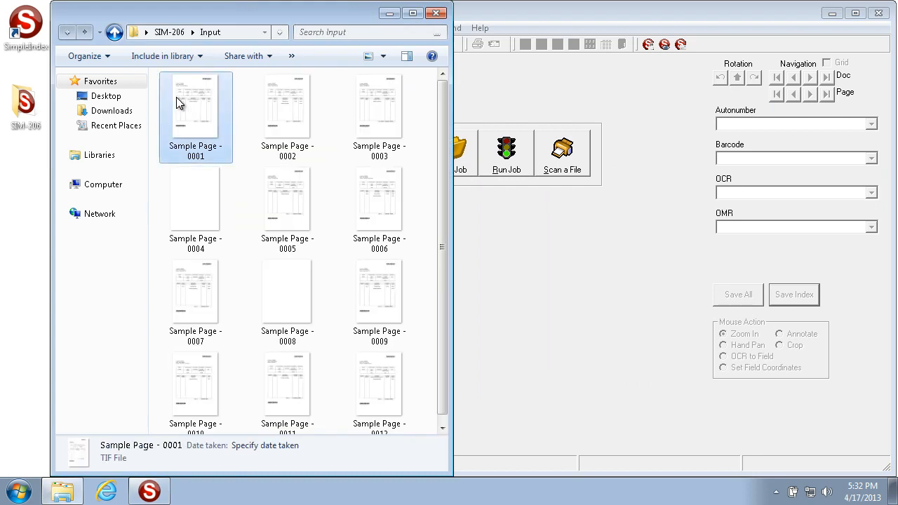
{"action": "double_click", "coordinate": [221, 116]}
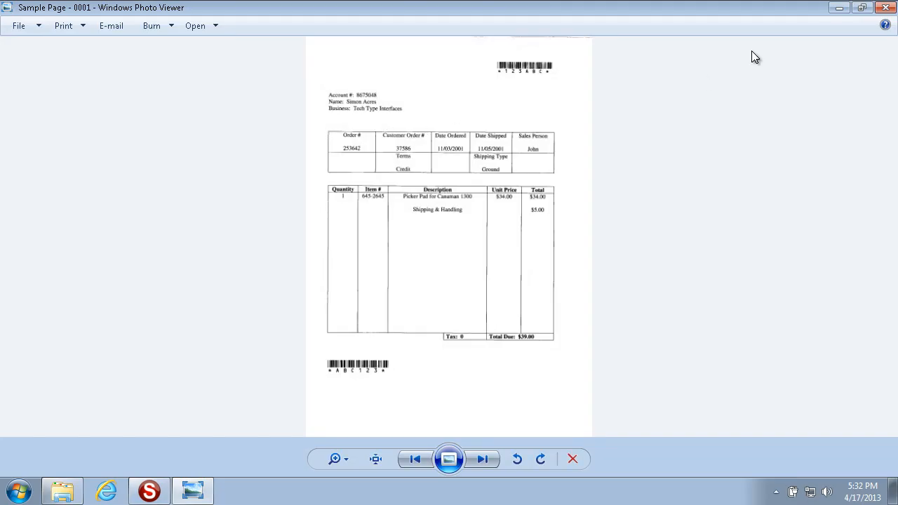
{"action": "left_click", "coordinate": [885, 7]}
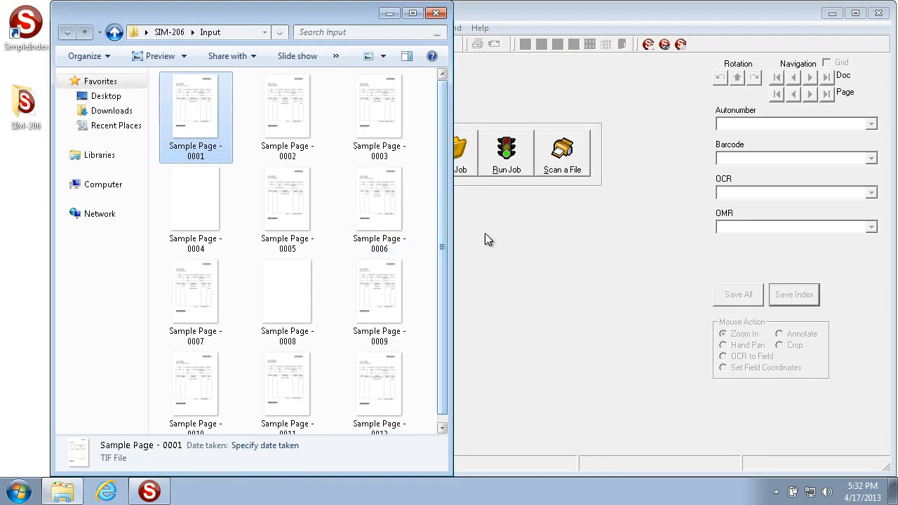
- Run the job with First OMR Field incrementing and show the index grid to review the autonumbers
{"action": "left_click", "coordinate": [516, 167]}
{"action": "left_click", "coordinate": [514, 162]}
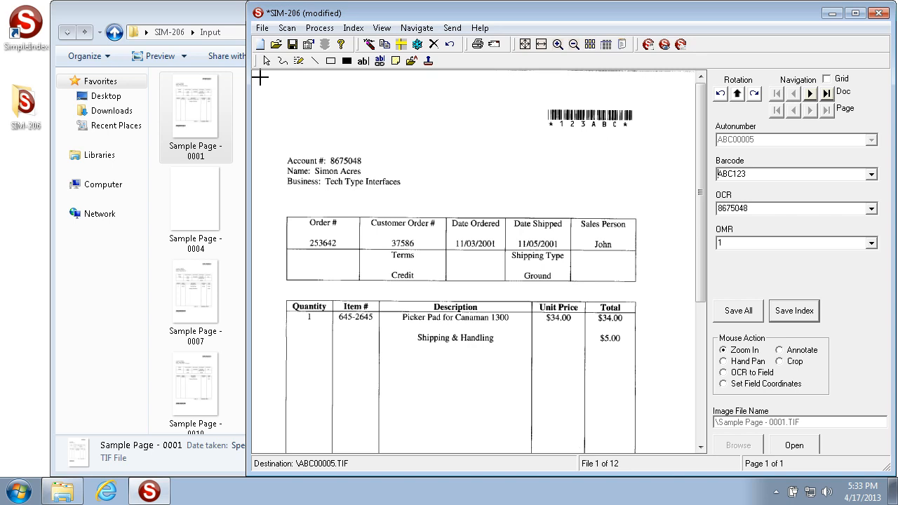
{"action": "left_click", "coordinate": [840, 79]}
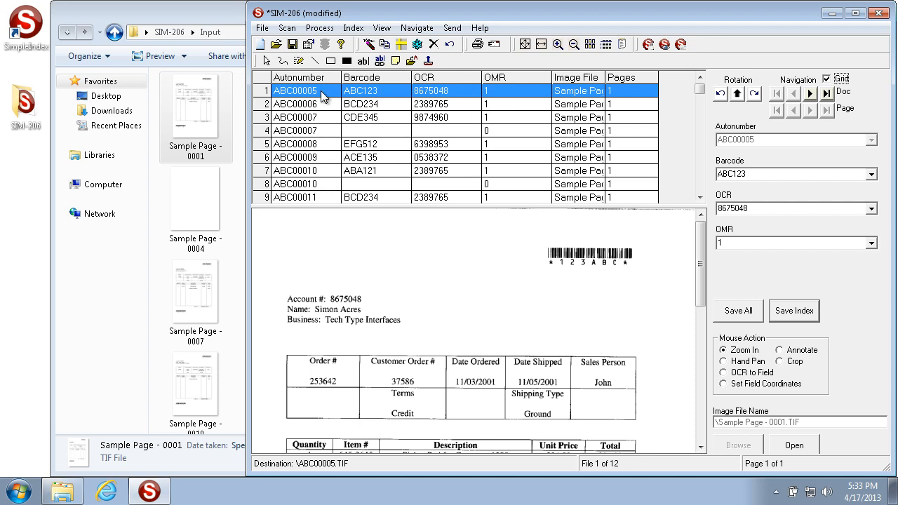
- Examine document 4, the blank page, in the index grid, and exit the batch without saving its files
{"action": "left_click", "coordinate": [506, 131]}
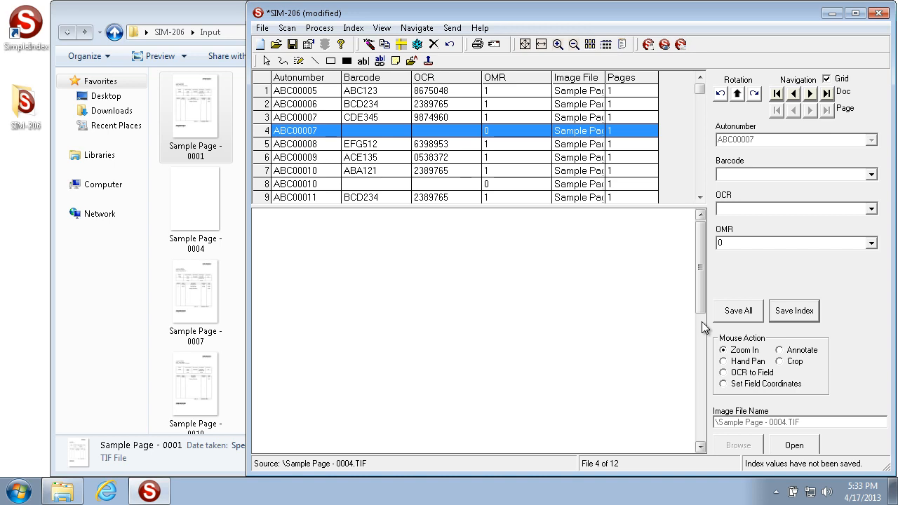
{"action": "key", "text": "Escape"}
{"action": "left_click", "coordinate": [505, 299]}
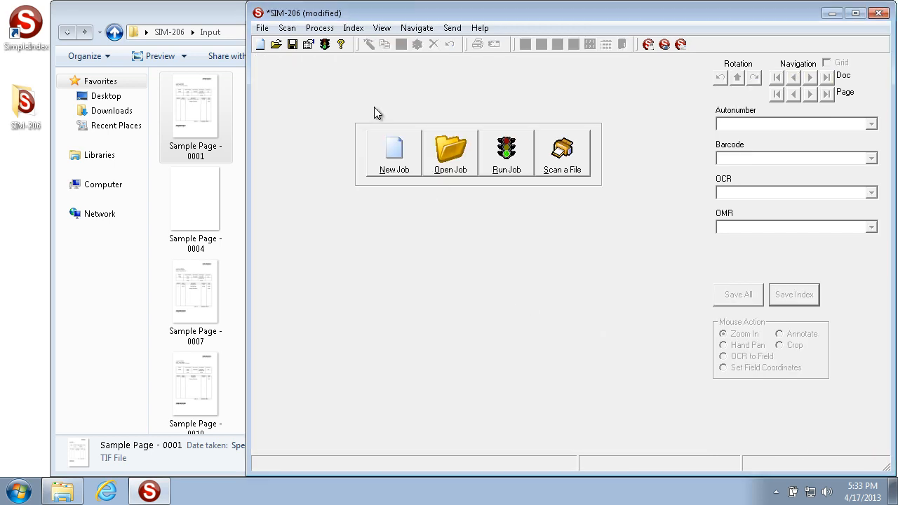
- Set the autonumber increment event to First OCR Field in the job's index options and select the OCR field's template
{"action": "left_click", "coordinate": [308, 44]}
{"action": "left_click", "coordinate": [424, 109]}
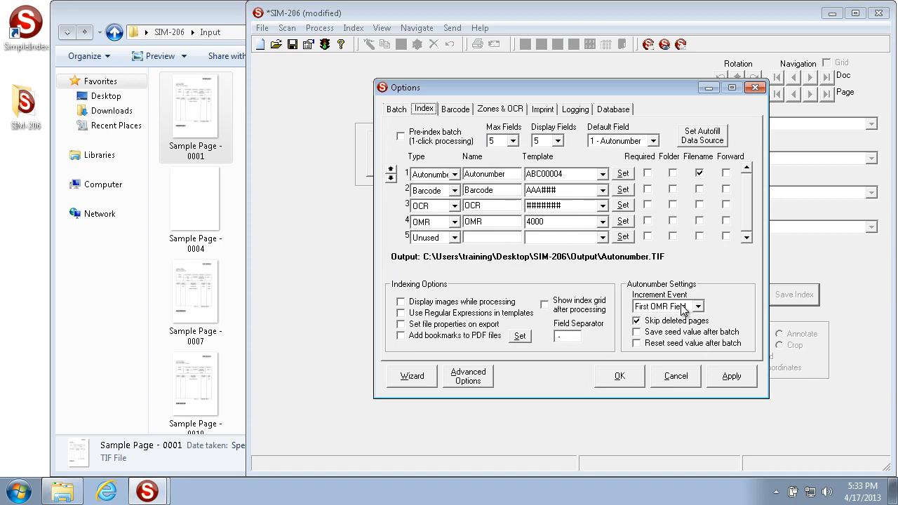
{"action": "left_click", "coordinate": [681, 308]}
{"action": "left_click", "coordinate": [673, 374]}
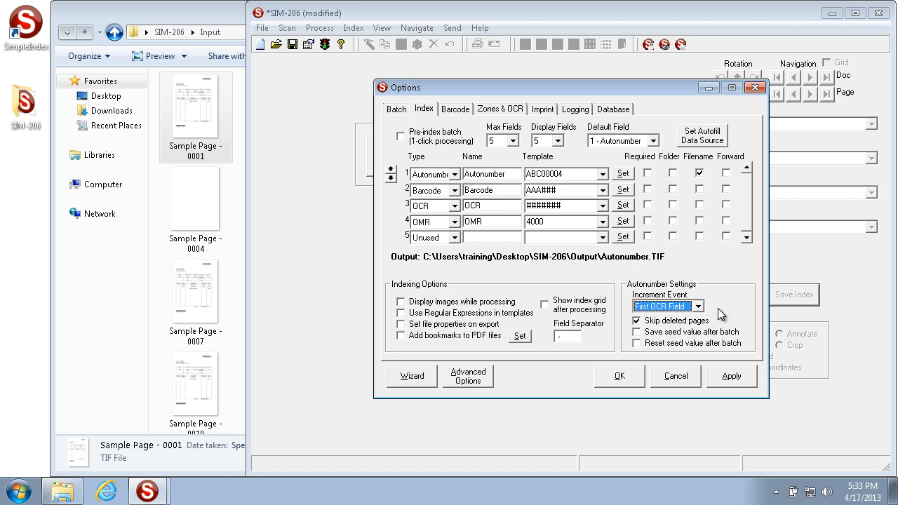
{"action": "left_click", "coordinate": [583, 204]}
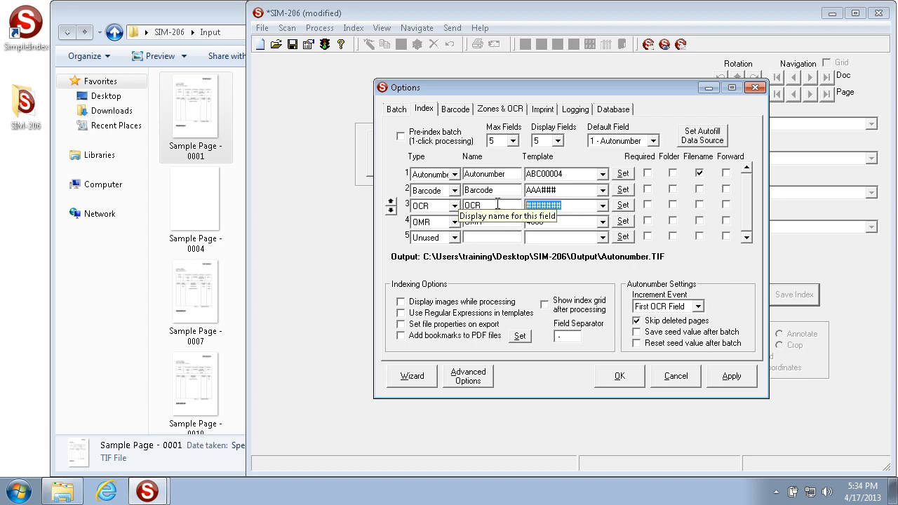
- Set the Autonumber field's template to ABC00001 and accept the job options
{"action": "left_click", "coordinate": [576, 174]}
{"action": "left_click", "coordinate": [576, 173]}
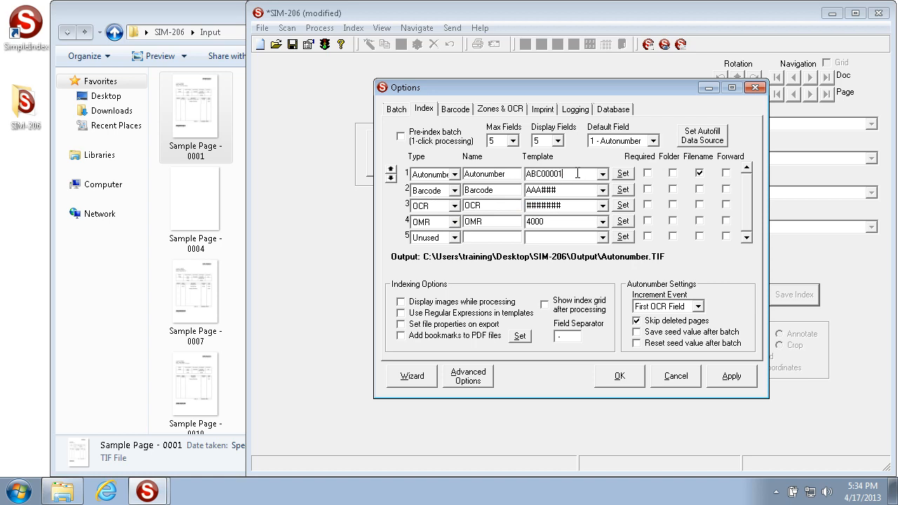
{"action": "left_click", "coordinate": [620, 376]}
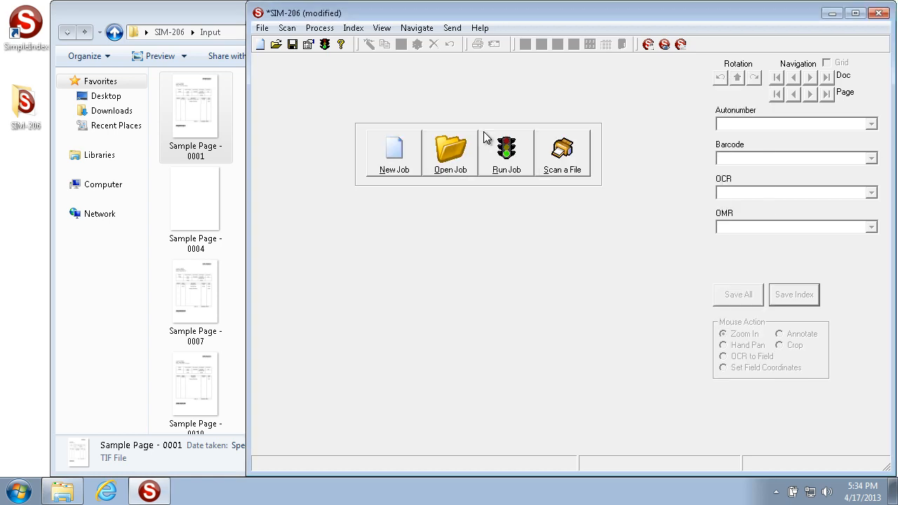
- Run the job with First OCR Field incrementing, review the autonumbers in the index grid, and exit without saving batch files
{"action": "left_click", "coordinate": [506, 147]}
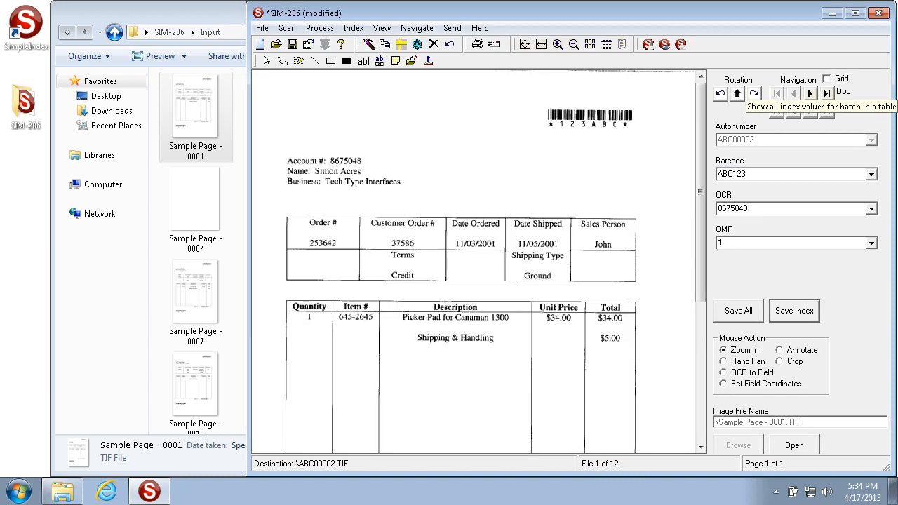
{"action": "left_click", "coordinate": [827, 78]}
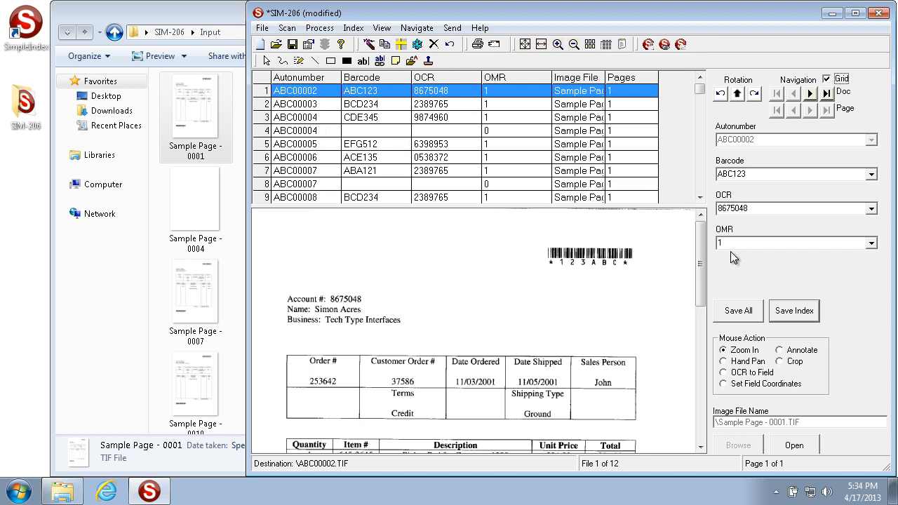
{"action": "key", "text": "Escape"}
{"action": "left_click", "coordinate": [510, 296]}
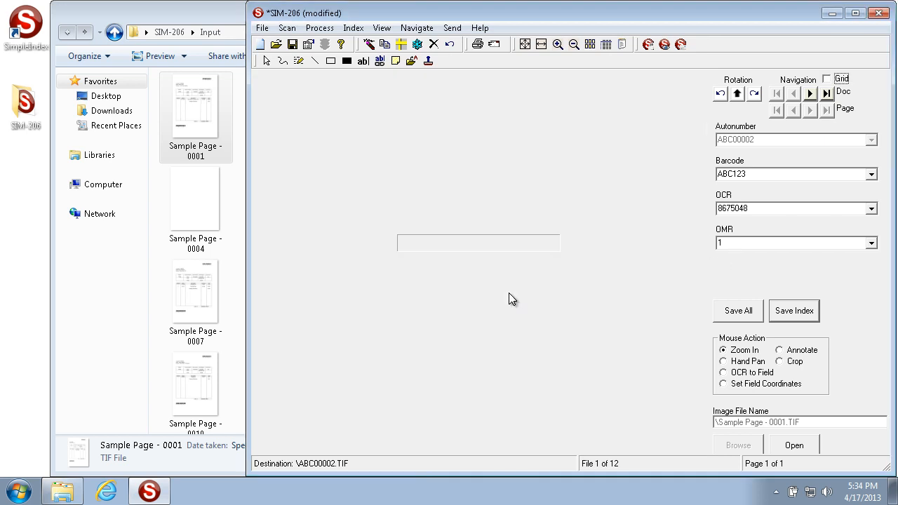
- Close the SIM-206 job without saving its configuration changes, and close the Input folder window
{"action": "left_click", "coordinate": [879, 13]}
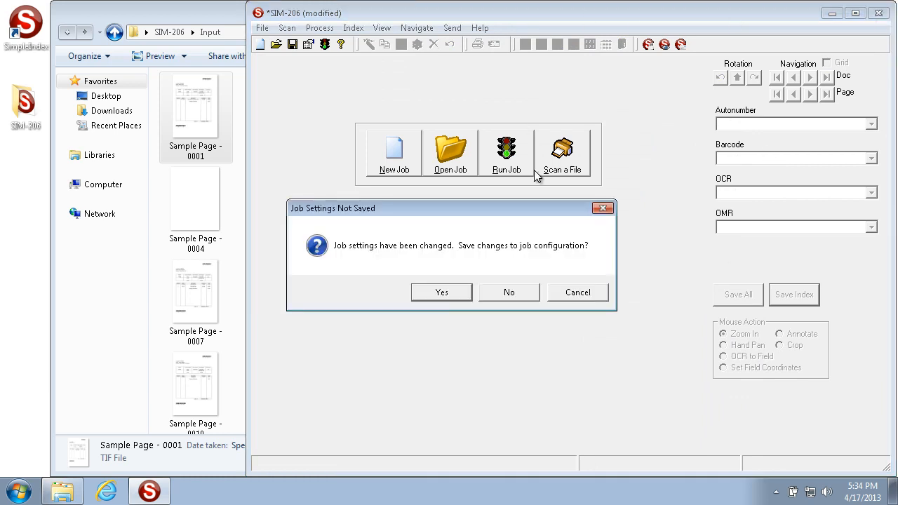
{"action": "left_click", "coordinate": [510, 295]}
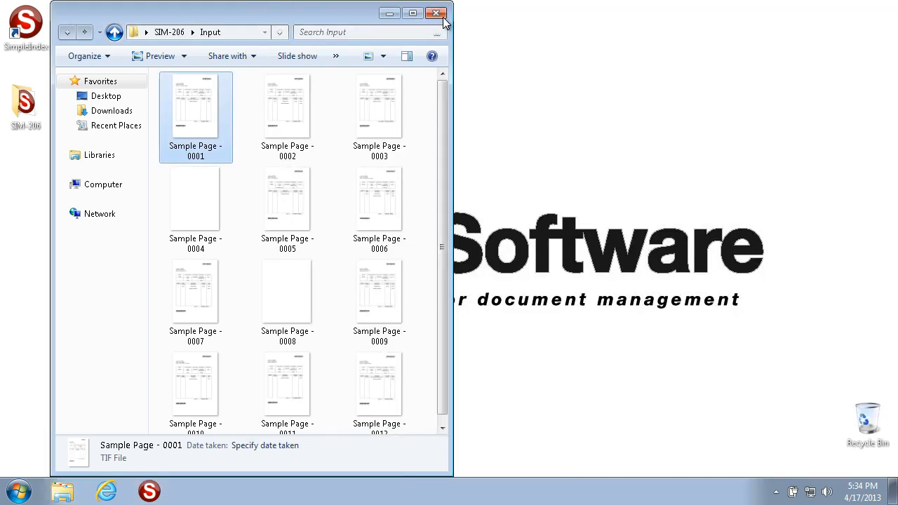
{"action": "left_click", "coordinate": [442, 14]}
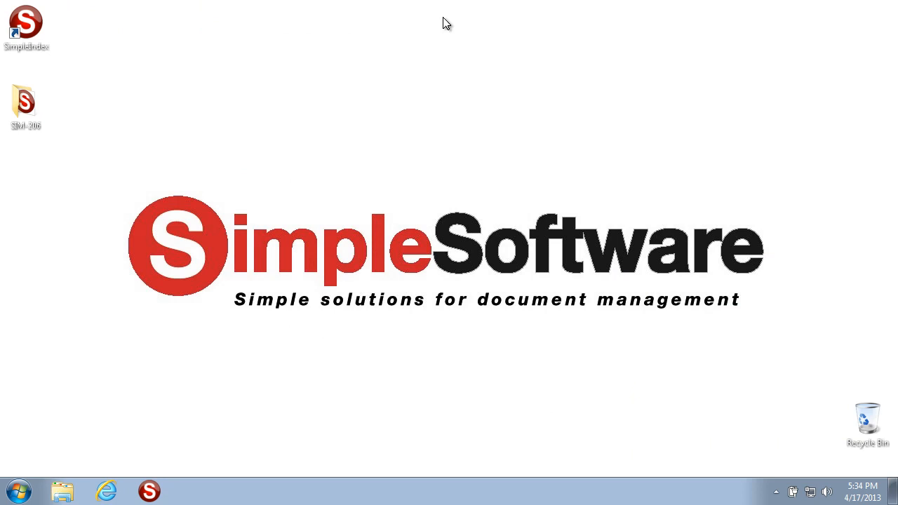